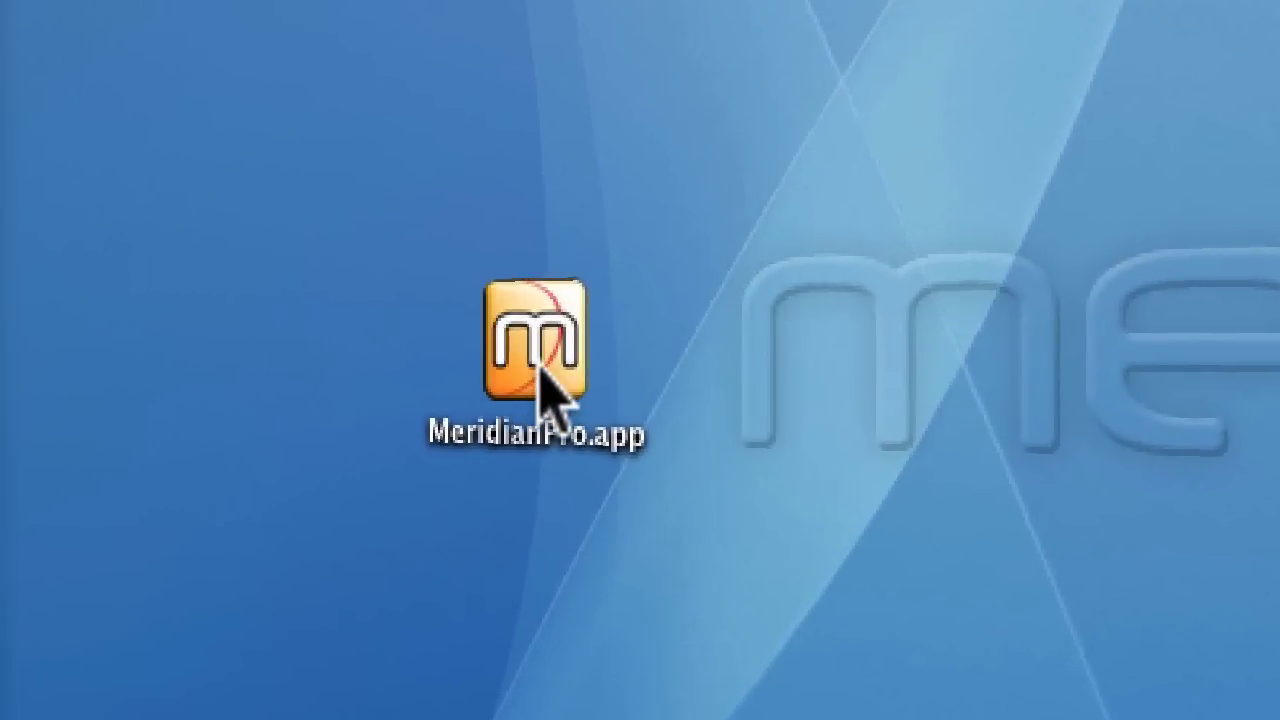
Launch Meridian Pro, then close the Sizes palette and bring it back via Sizes > Show Sizes Palette
{"action": "double_click", "coordinate": [540, 362]}
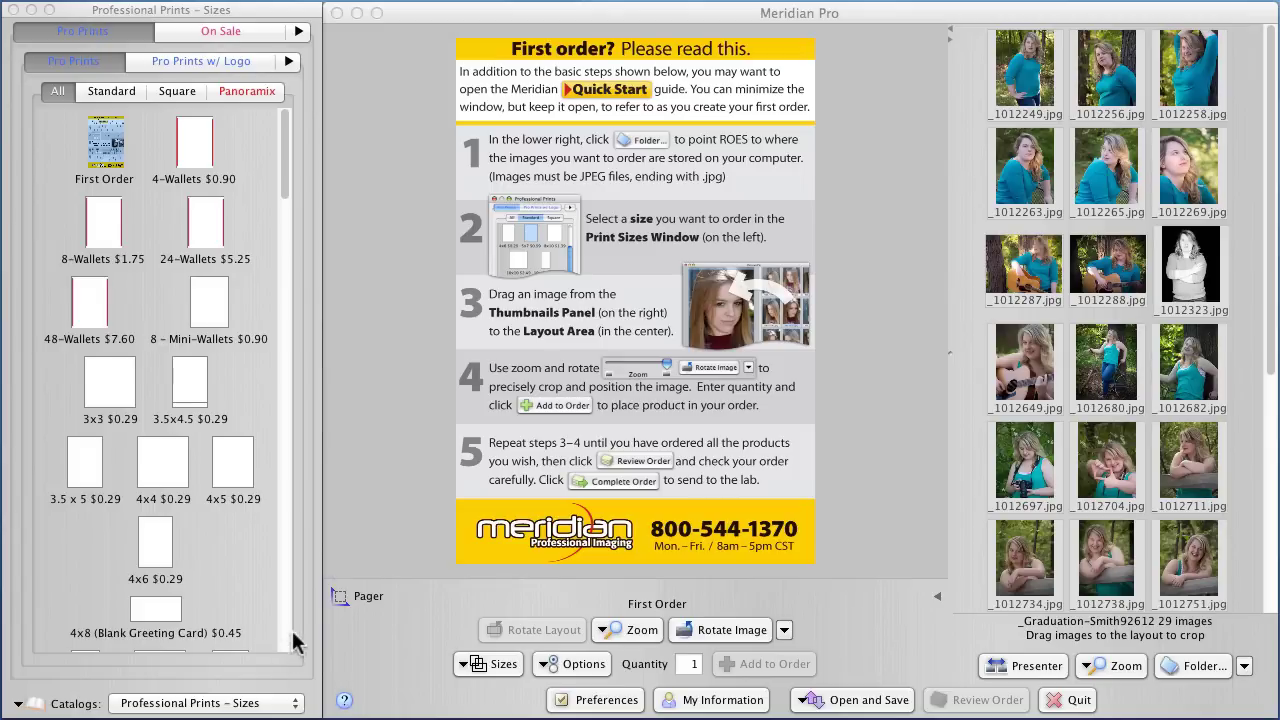
{"action": "left_click", "coordinate": [13, 10]}
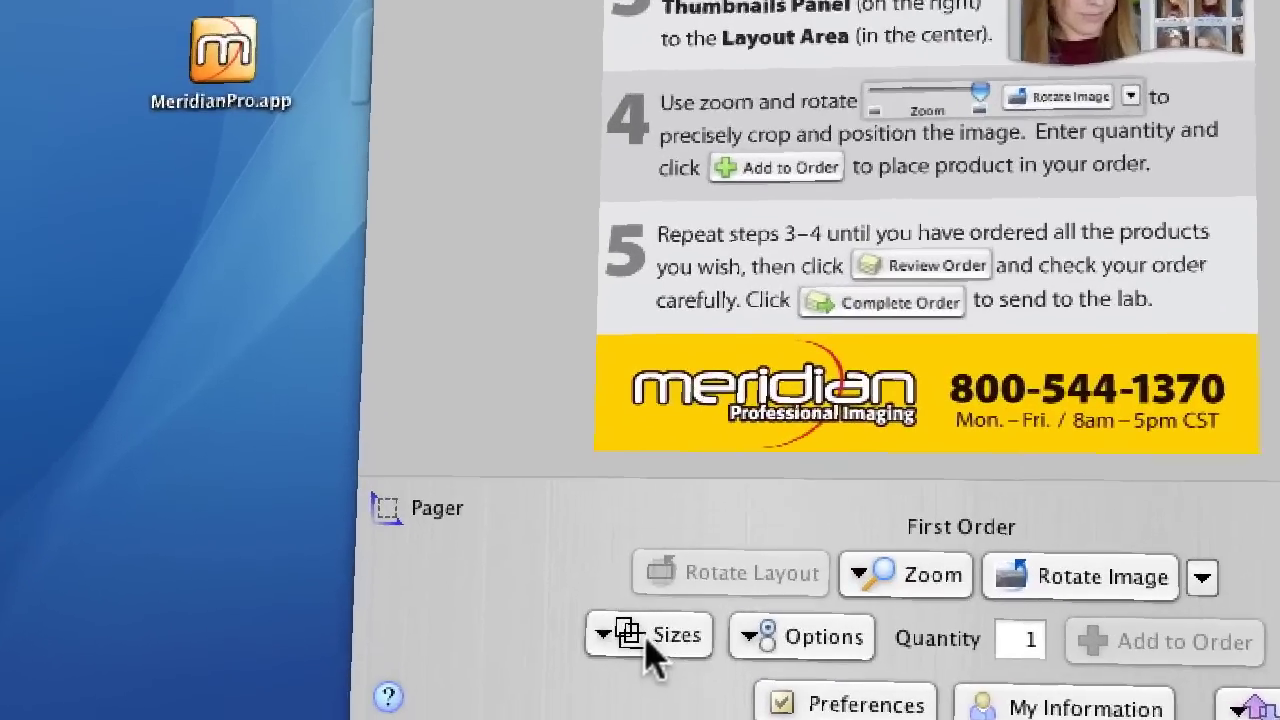
{"action": "left_click", "coordinate": [480, 664]}
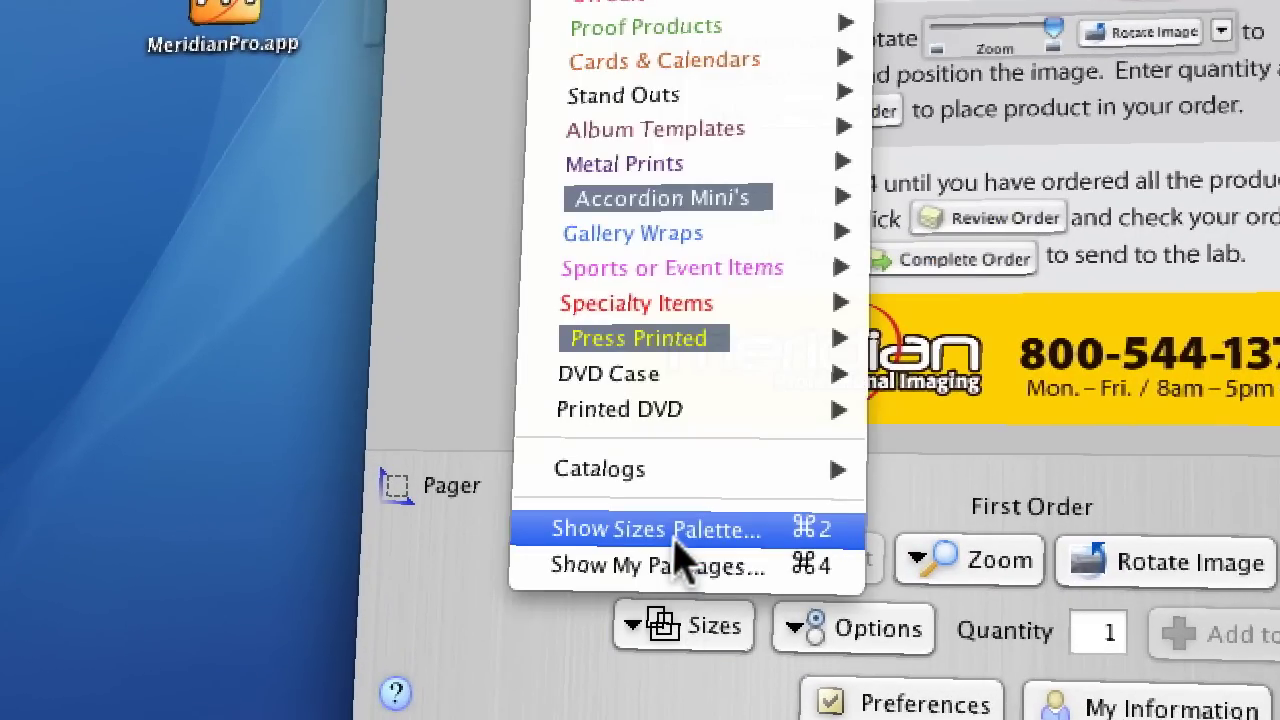
{"action": "left_click", "coordinate": [677, 550]}
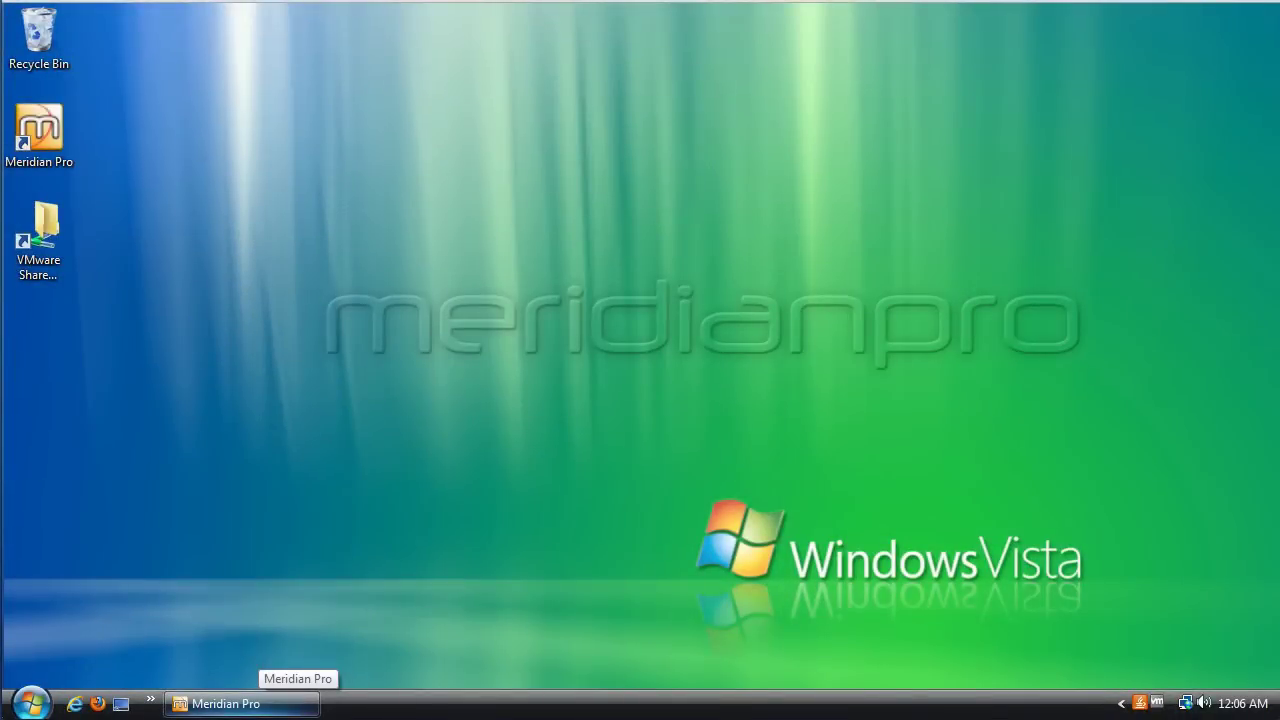
Restore Meridian Pro and show the Accordion Mini's category in a sizes palette set beside the layout area
{"action": "left_click", "coordinate": [250, 704]}
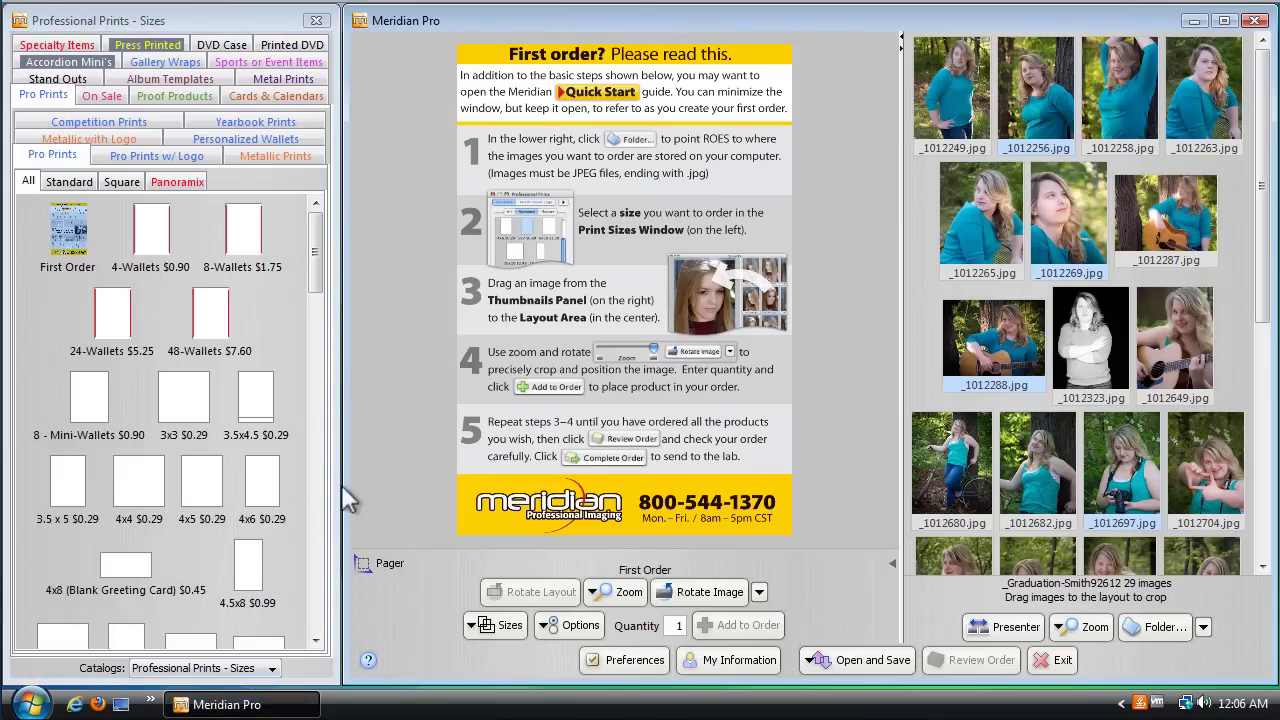
{"action": "left_click_drag", "start_coordinate": [336, 484], "coordinate": [1060, 490]}
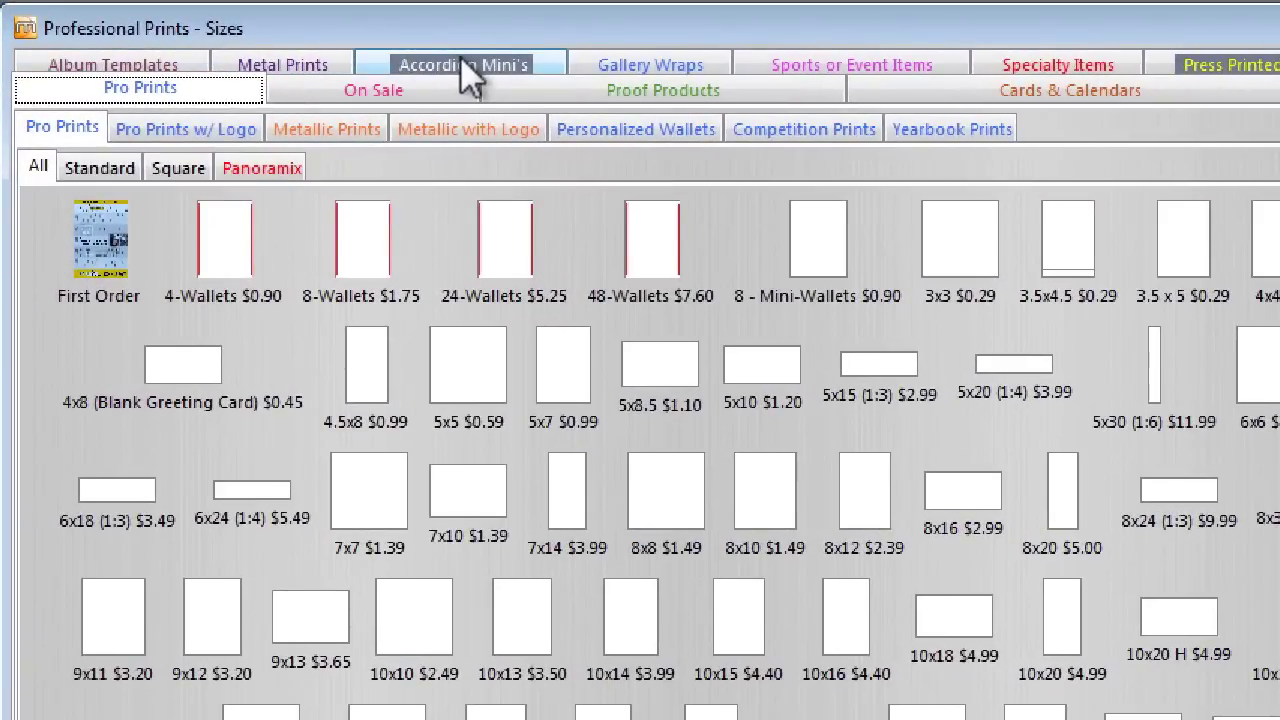
{"action": "left_click", "coordinate": [466, 70]}
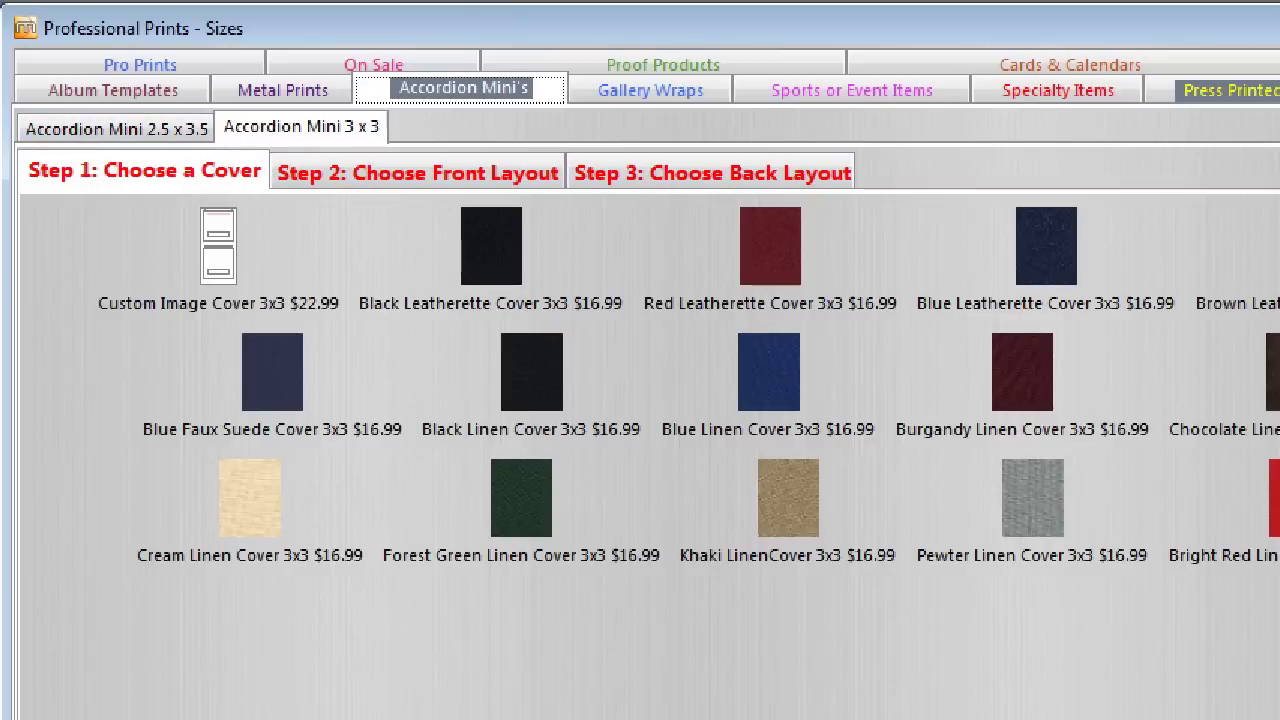
{"action": "left_click_drag", "start_coordinate": [1270, 552], "coordinate": [336, 551]}
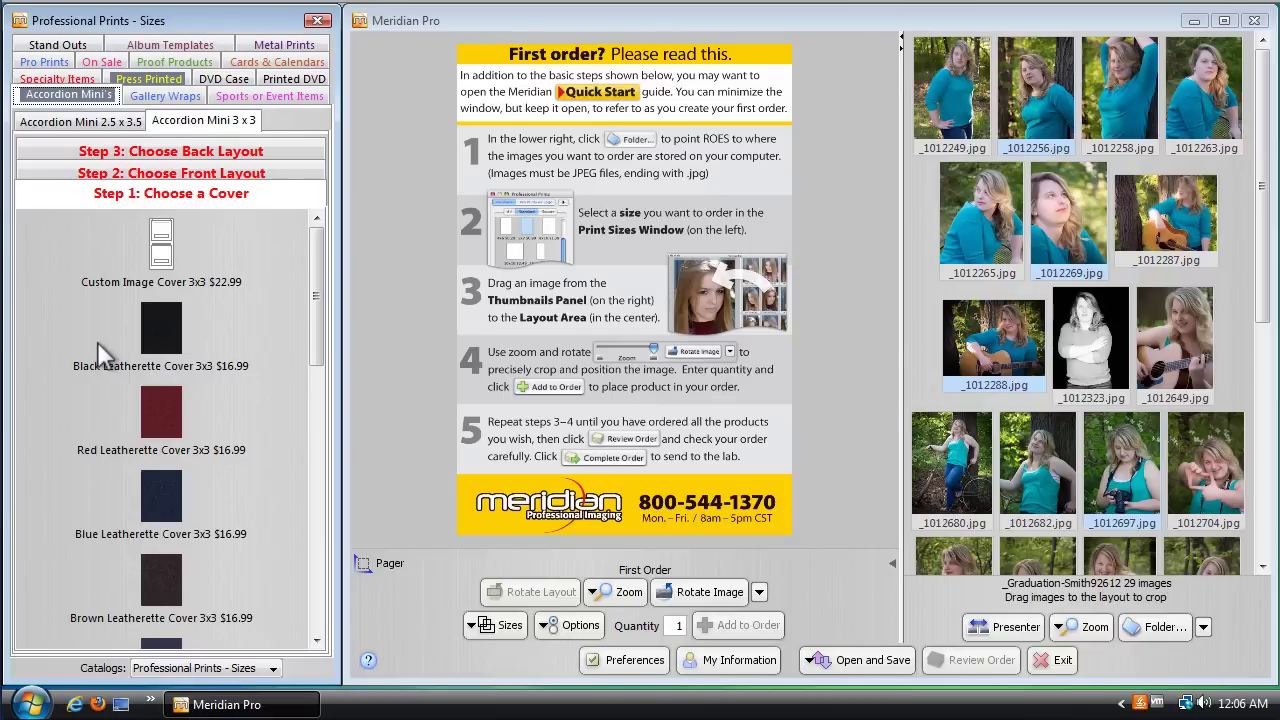
Preview the 2.5 x 3.5 size and the front layouts, then return to the 3 x 3 cover choices
{"action": "left_click", "coordinate": [72, 122]}
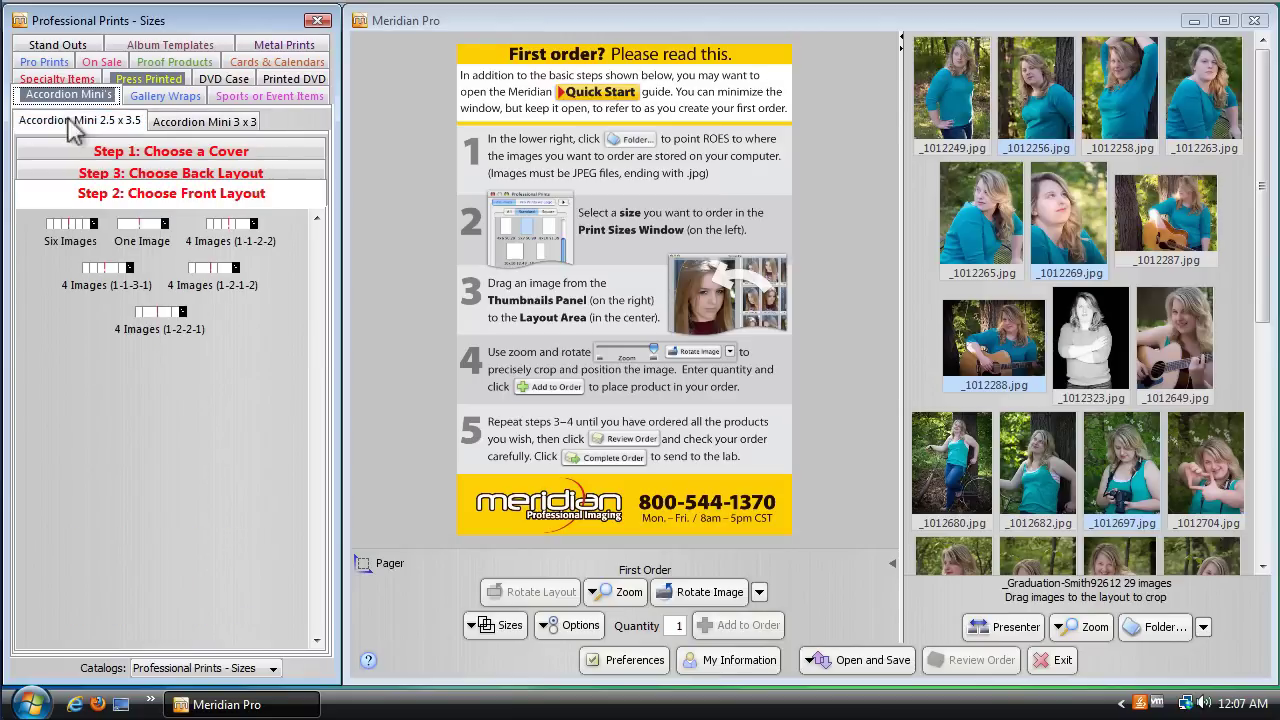
{"action": "left_click", "coordinate": [168, 122]}
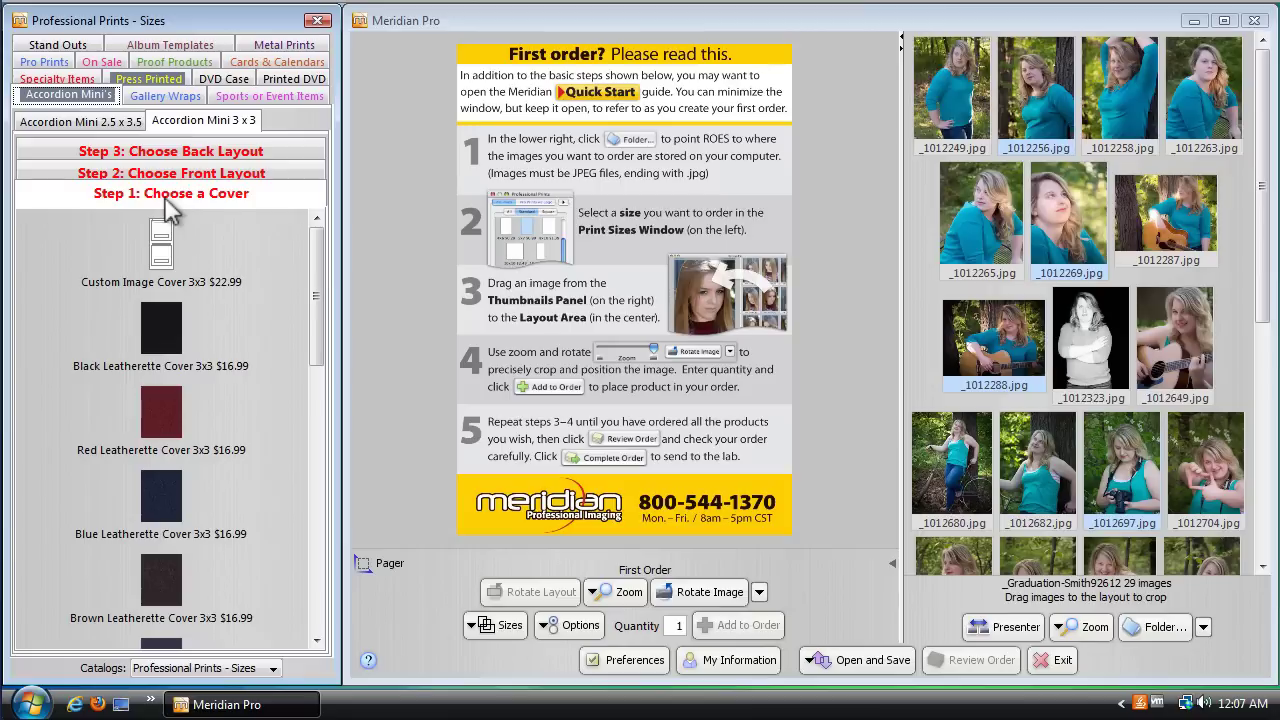
{"action": "left_click", "coordinate": [165, 173]}
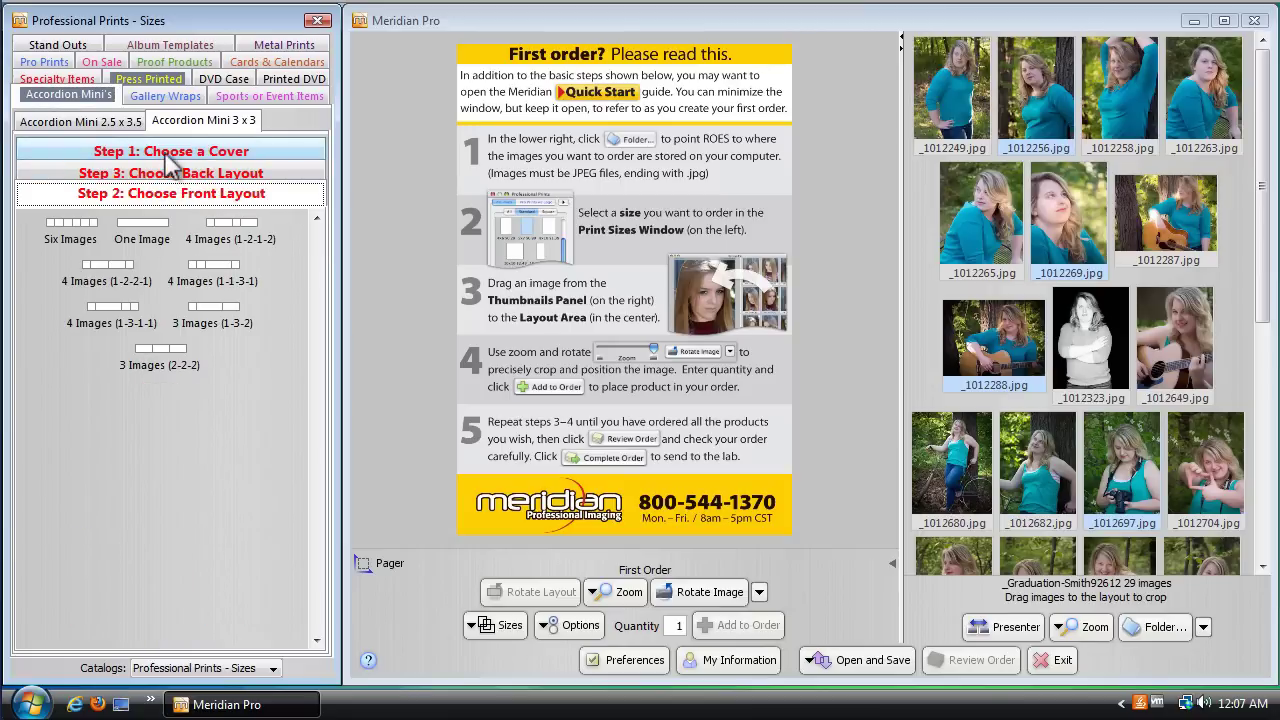
{"action": "left_click", "coordinate": [167, 155]}
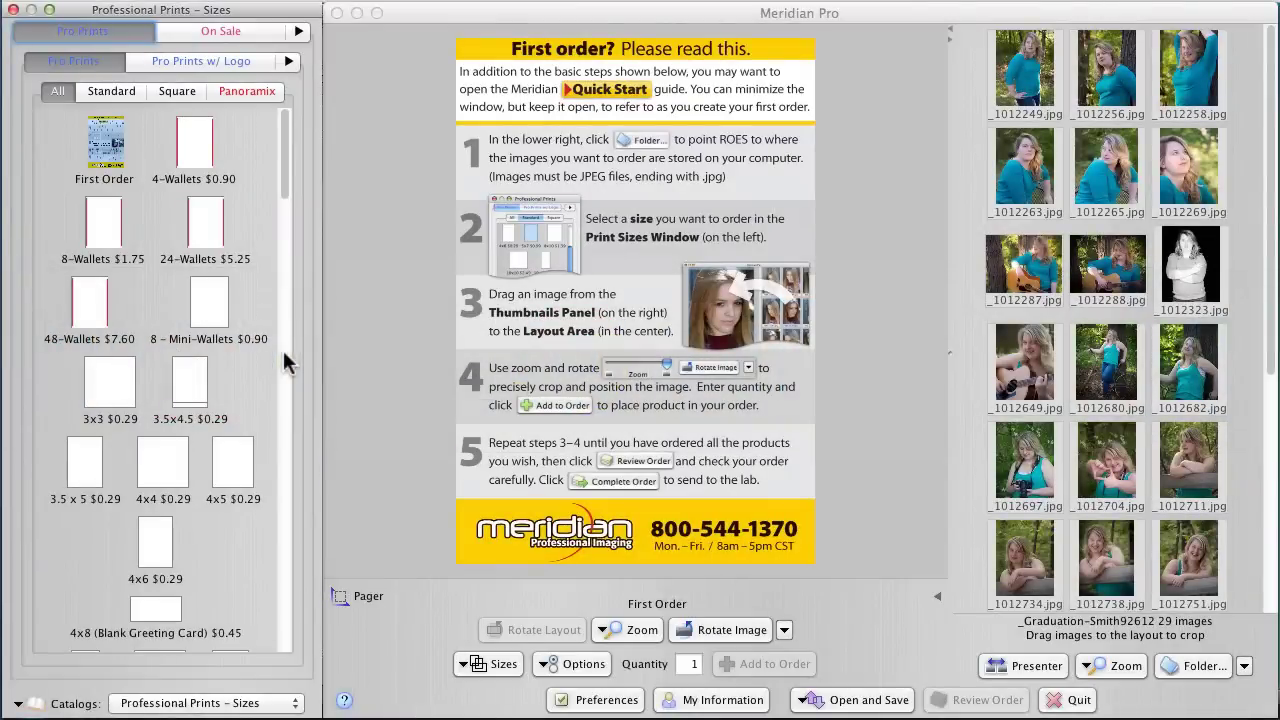
Check the full size grid, narrow the palette again, and pick Accordion Mini's from the category list
{"action": "left_click_drag", "start_coordinate": [323, 344], "coordinate": [1136, 362]}
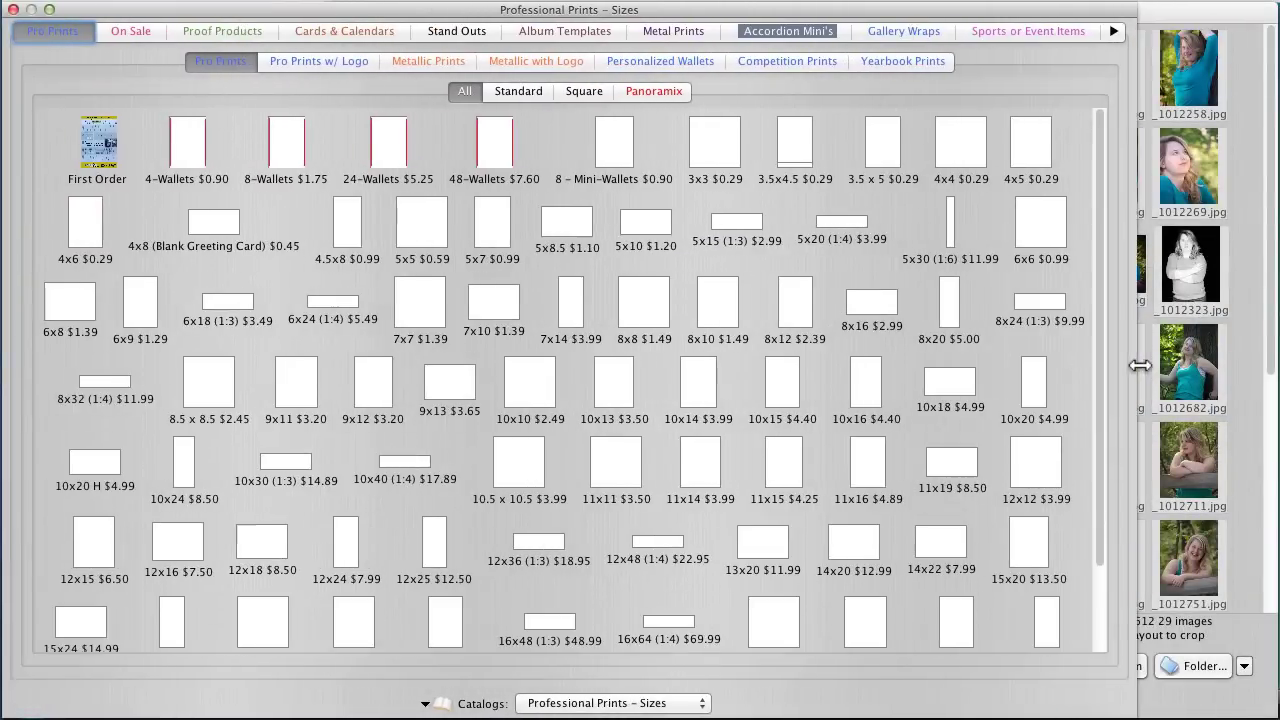
{"action": "left_click", "coordinate": [780, 31]}
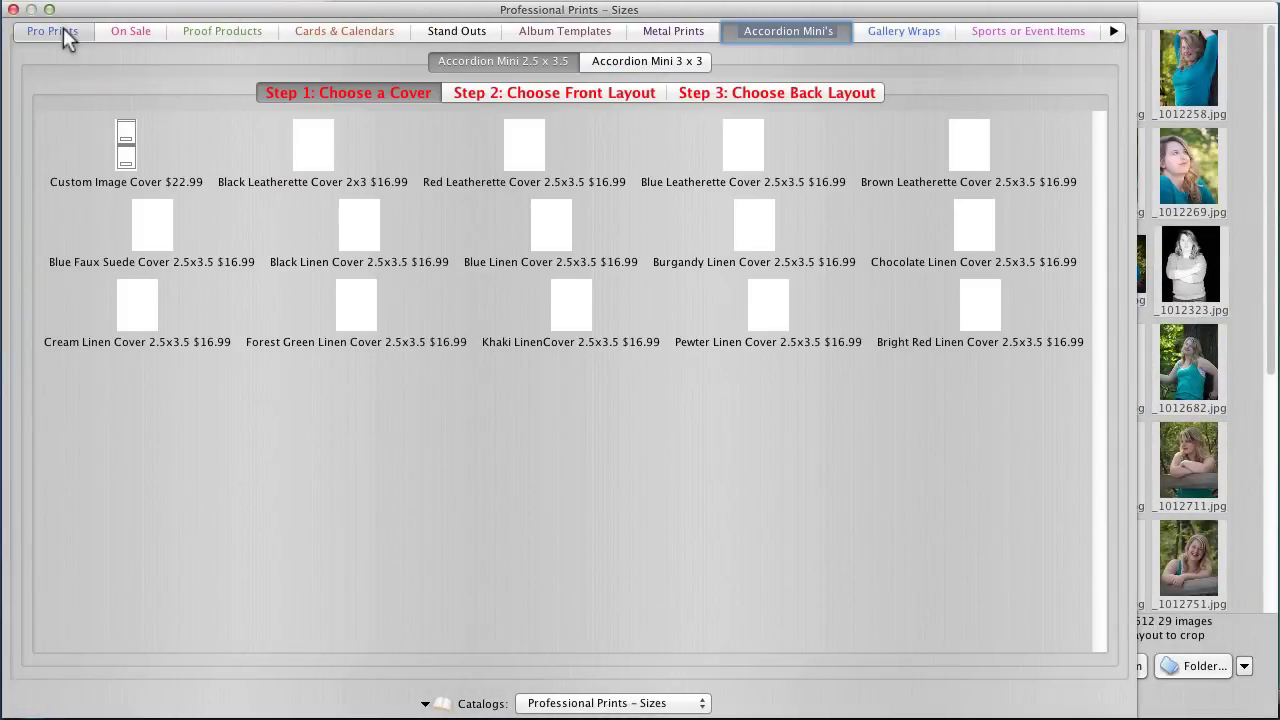
{"action": "left_click", "coordinate": [60, 31]}
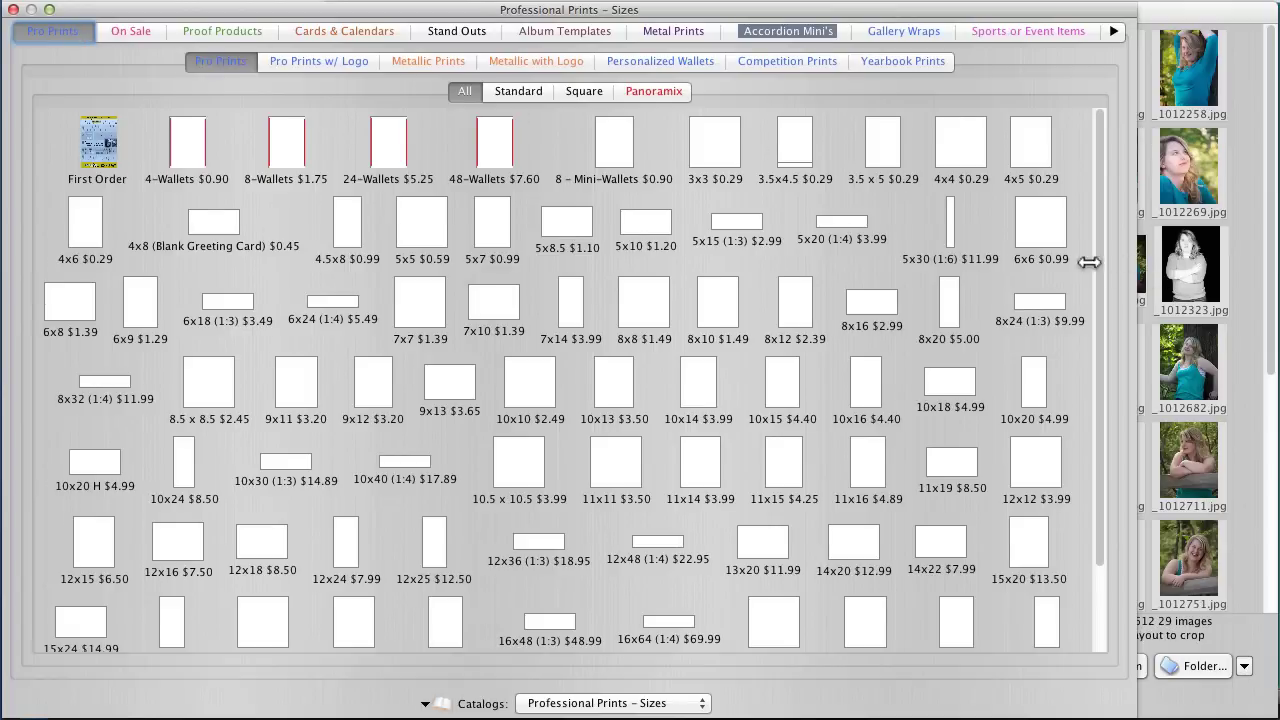
{"action": "left_click_drag", "start_coordinate": [1089, 261], "coordinate": [320, 223]}
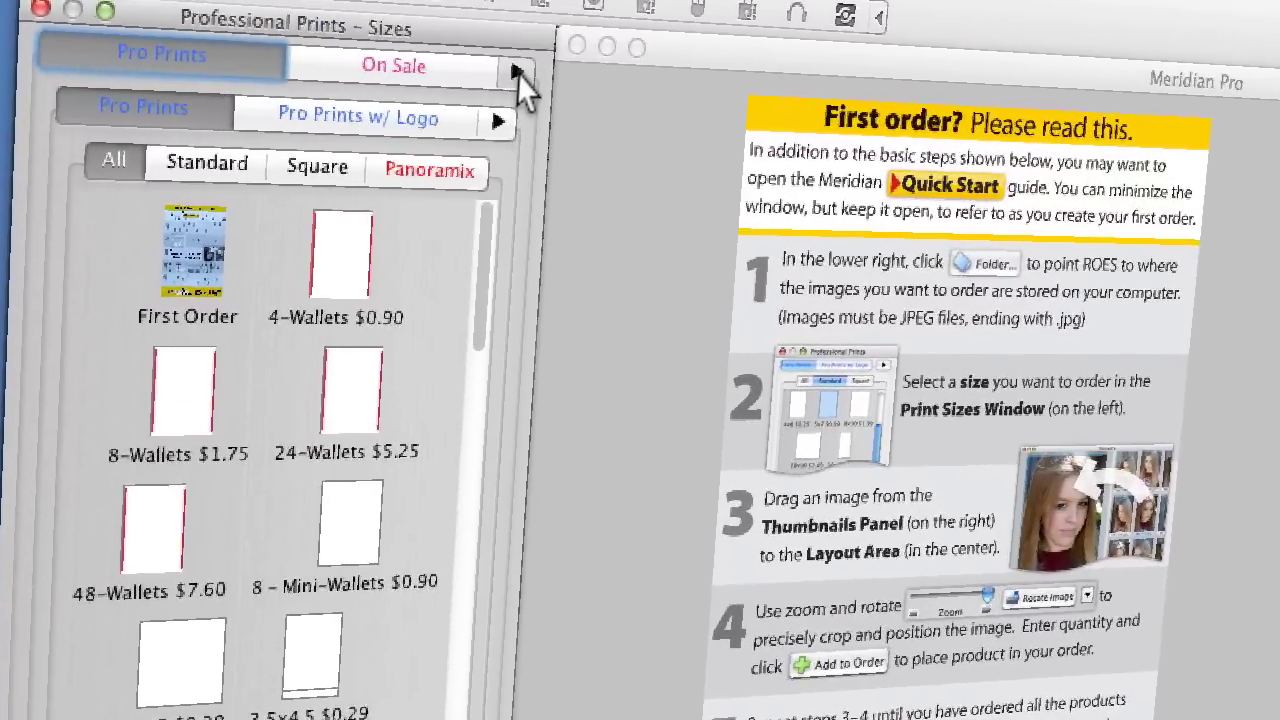
{"action": "left_click", "coordinate": [517, 73]}
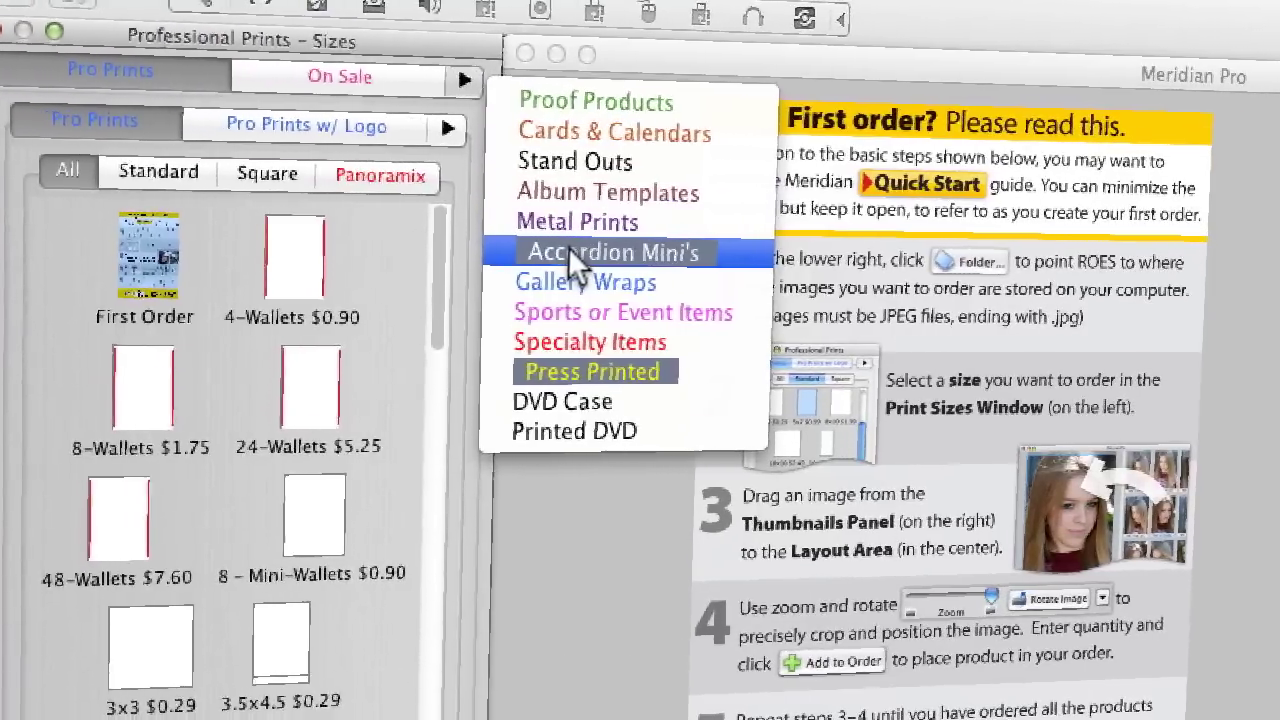
{"action": "left_click", "coordinate": [568, 252]}
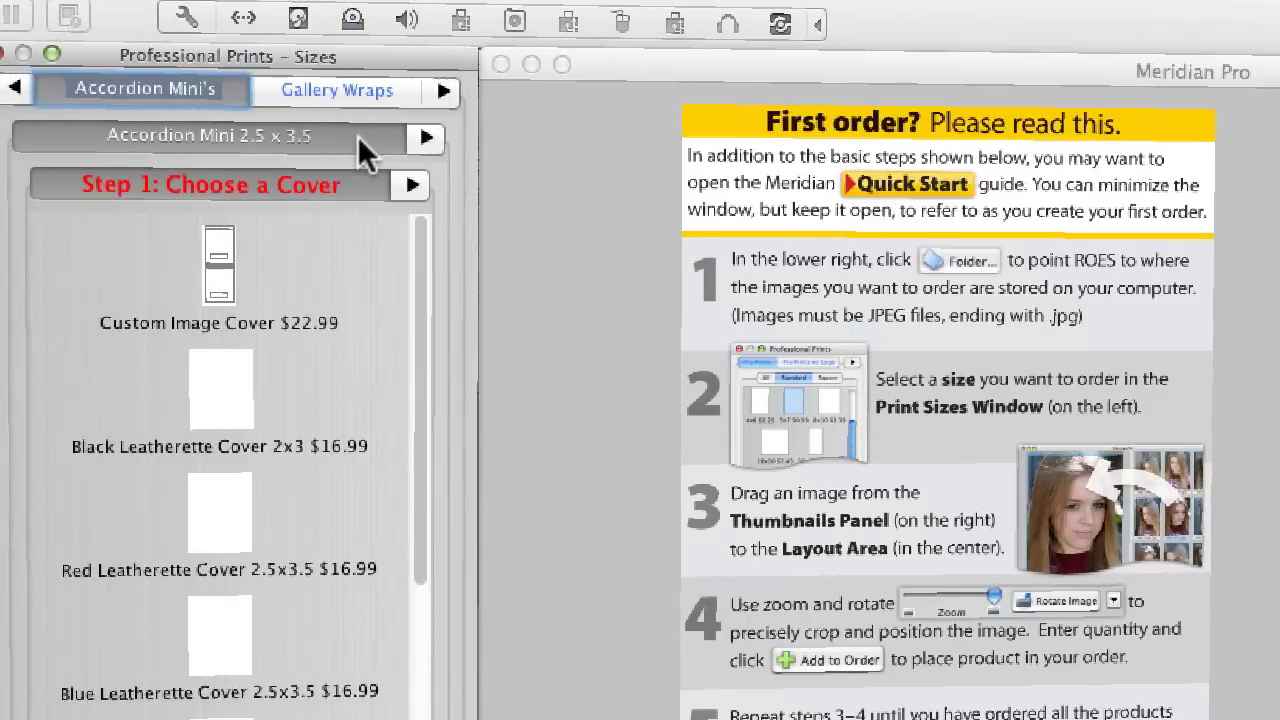
Settle on Accordion Mini 2.5 x 3.5 after previewing its front and back layouts, ending on the cover choices
{"action": "left_click", "coordinate": [426, 138]}
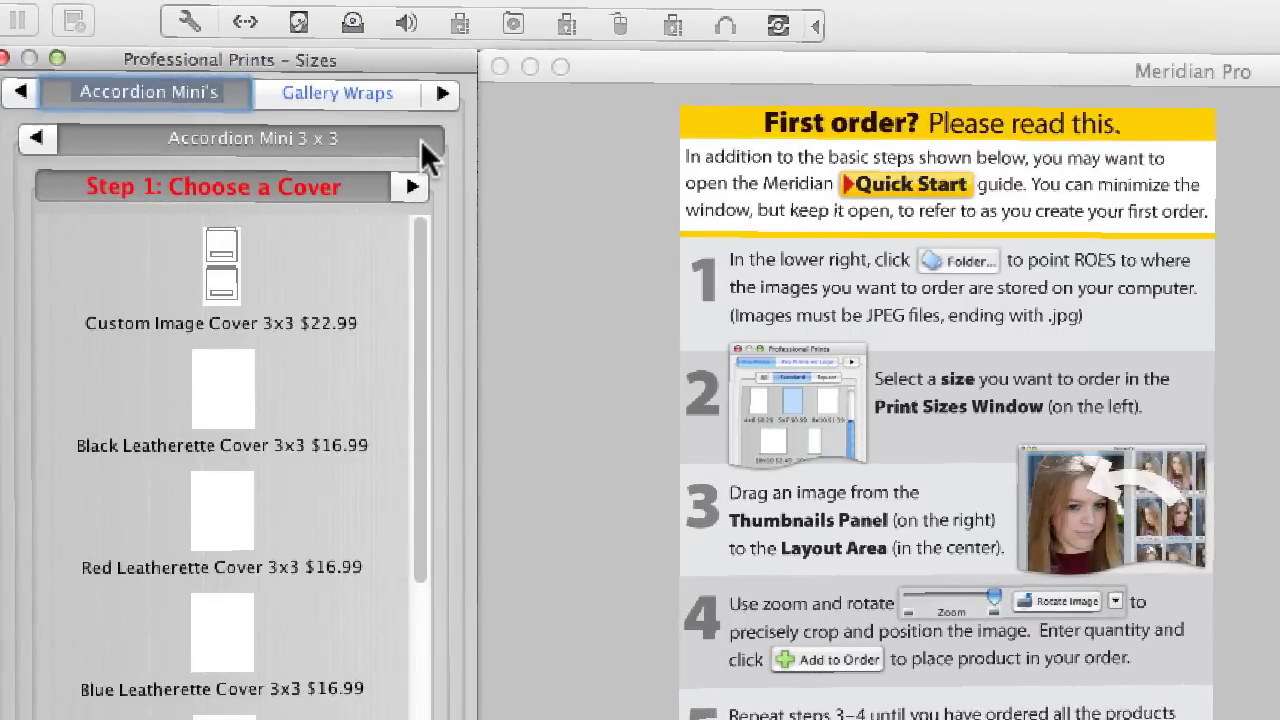
{"action": "left_click", "coordinate": [44, 140]}
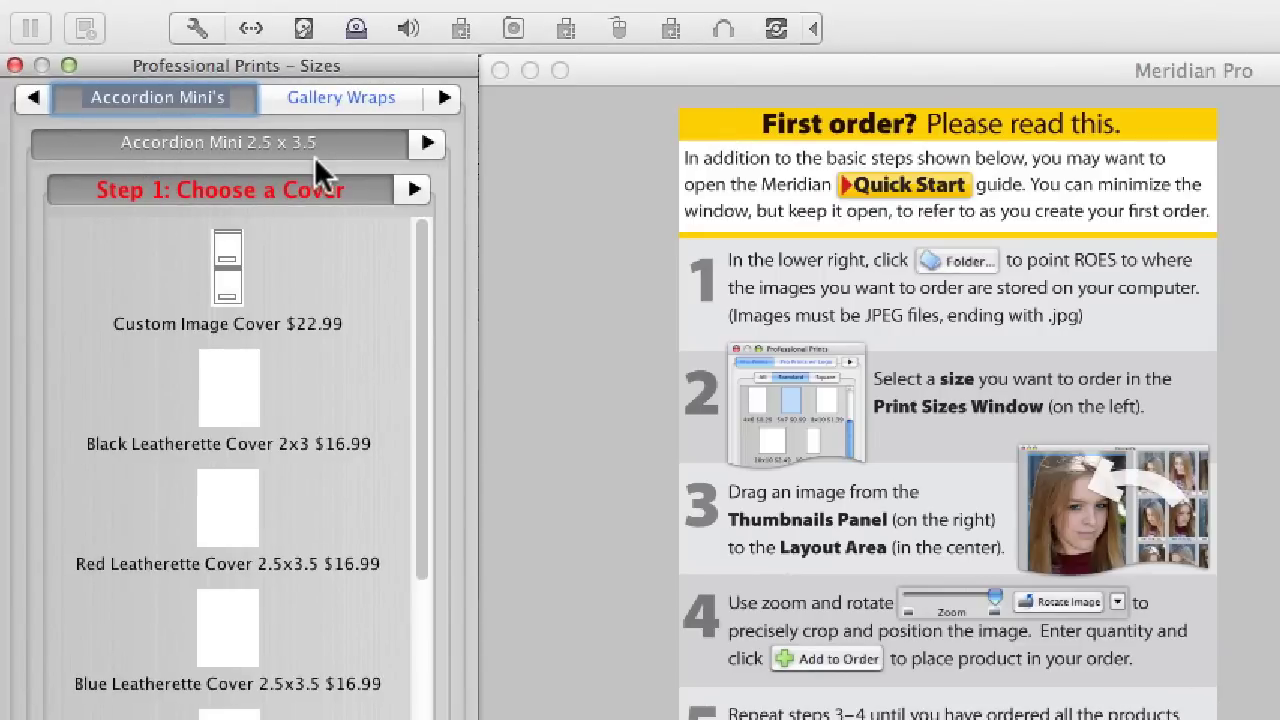
{"action": "left_click", "coordinate": [413, 189]}
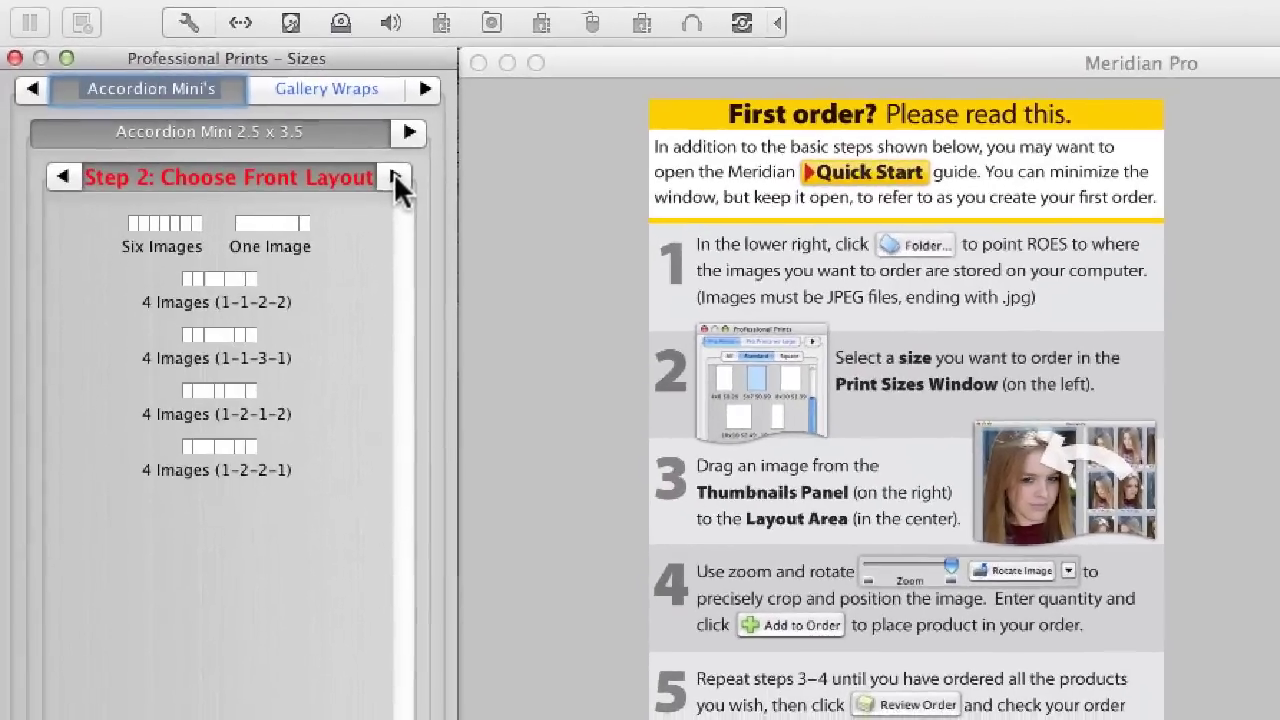
{"action": "left_click", "coordinate": [391, 172]}
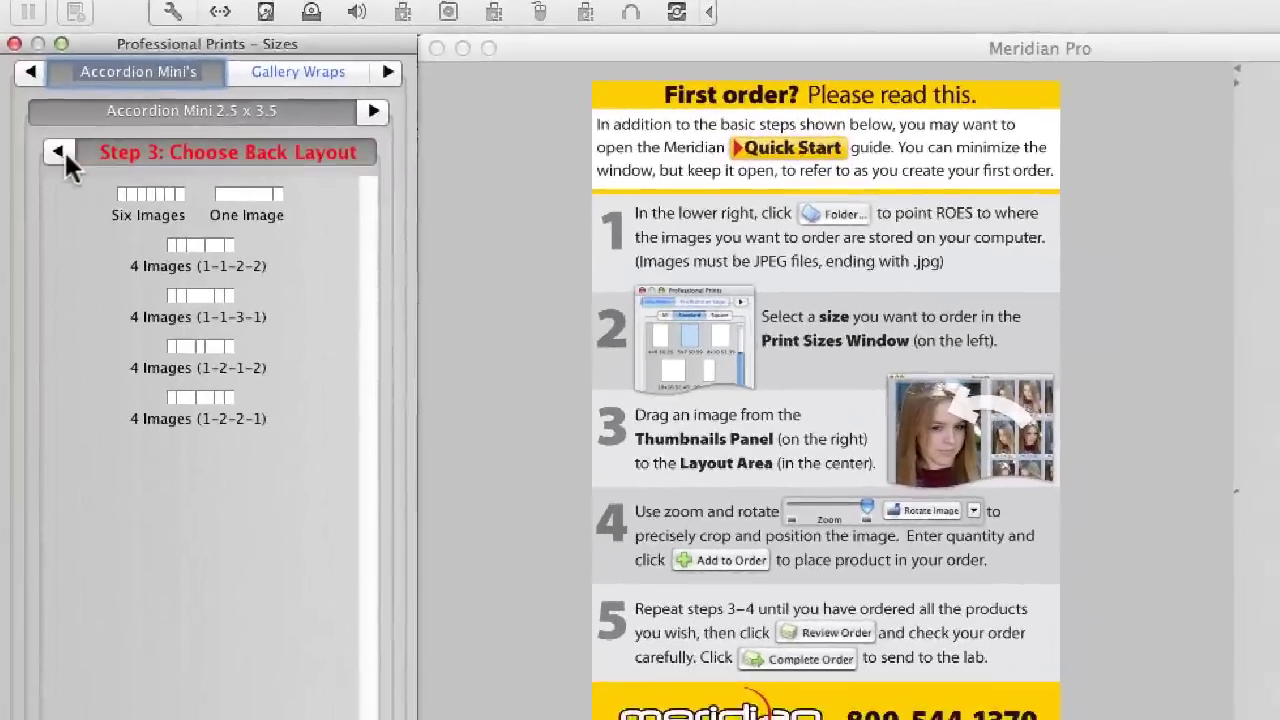
{"action": "left_click", "coordinate": [58, 151]}
{"action": "left_click", "coordinate": [59, 145]}
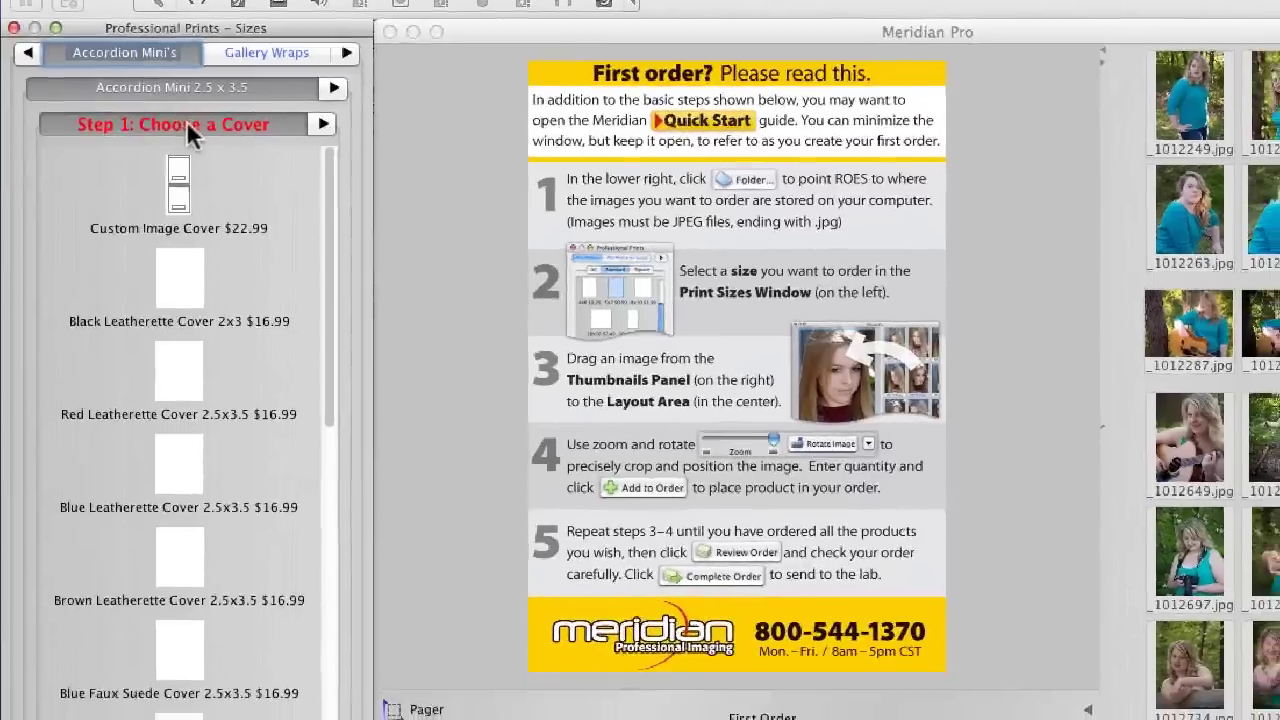
Choose the Custom Image Cover, place _1012287.jpg on the front, and adjust its crop
{"action": "left_click", "coordinate": [178, 183]}
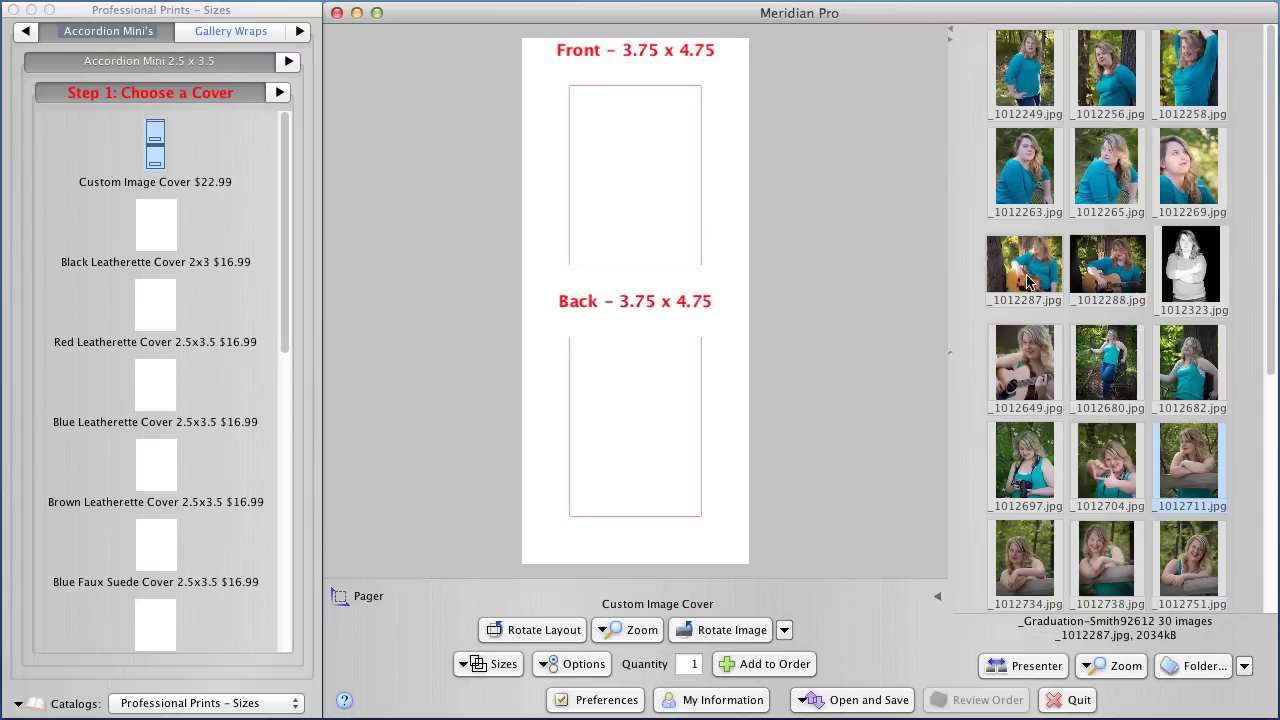
{"action": "left_click_drag", "start_coordinate": [1027, 282], "coordinate": [668, 183]}
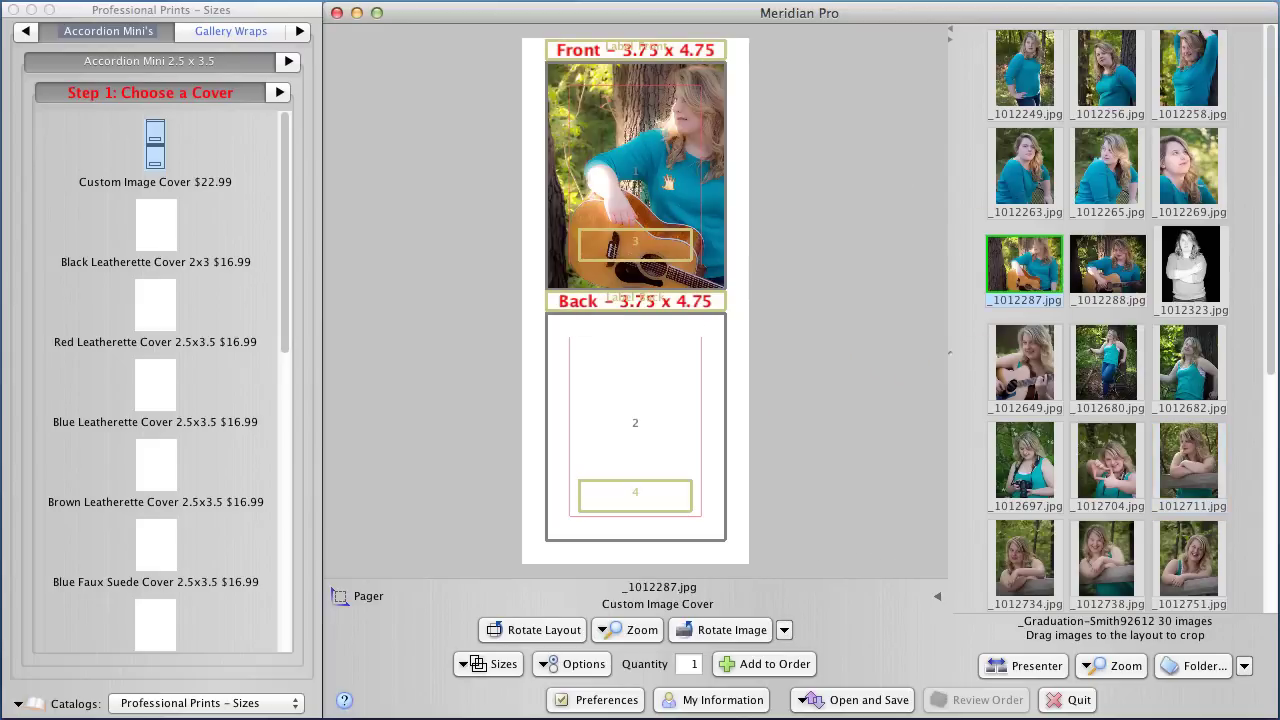
{"action": "double_click", "coordinate": [668, 183]}
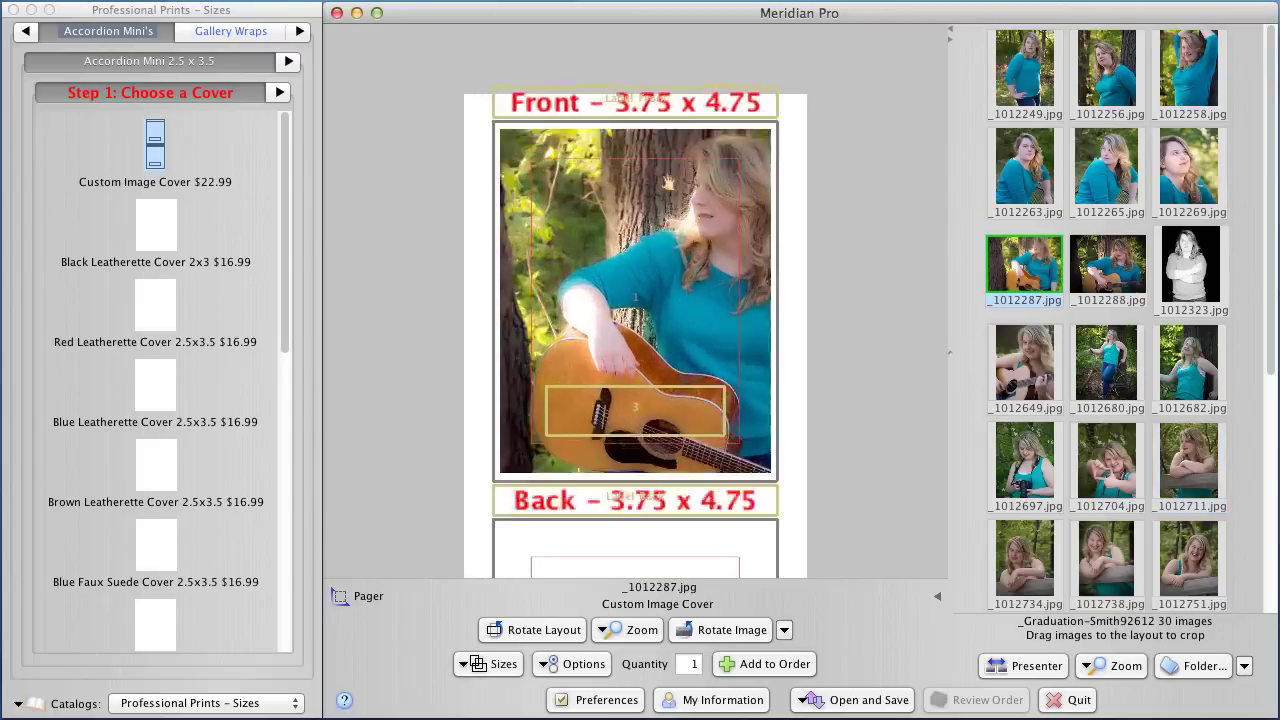
{"action": "left_click_drag", "start_coordinate": [728, 360], "coordinate": [789, 335]}
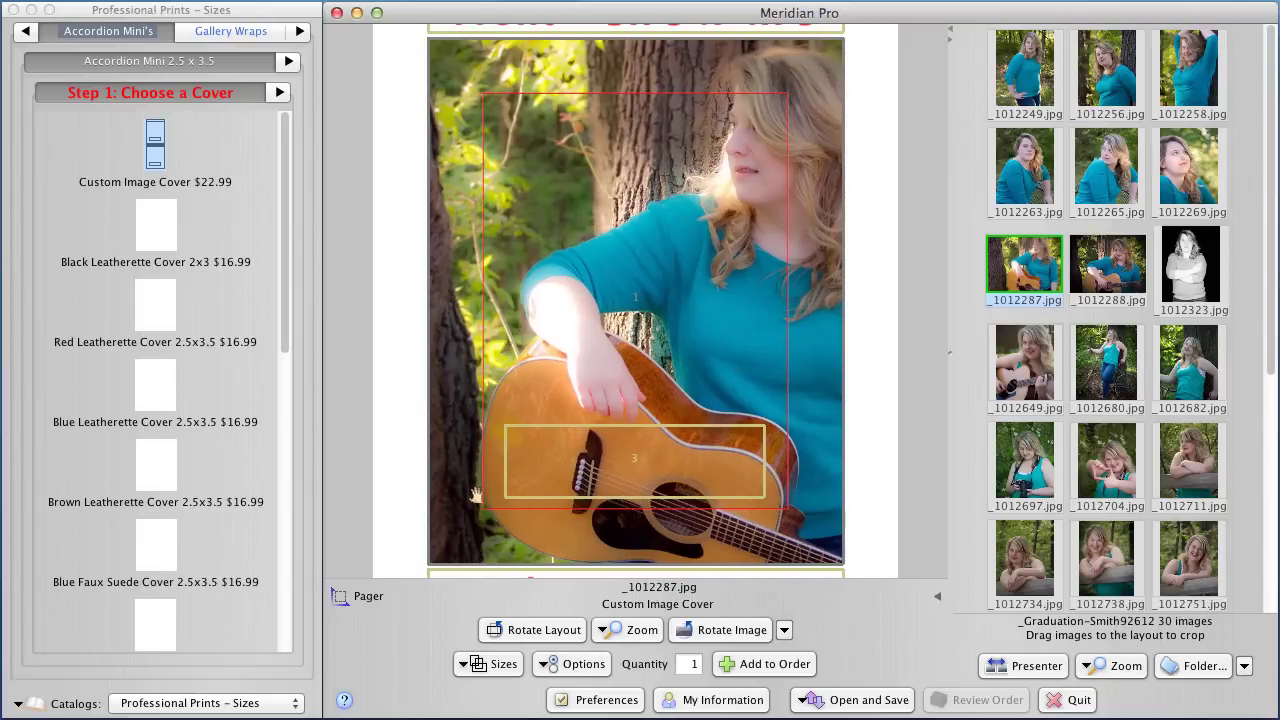
{"action": "left_click", "coordinate": [793, 515]}
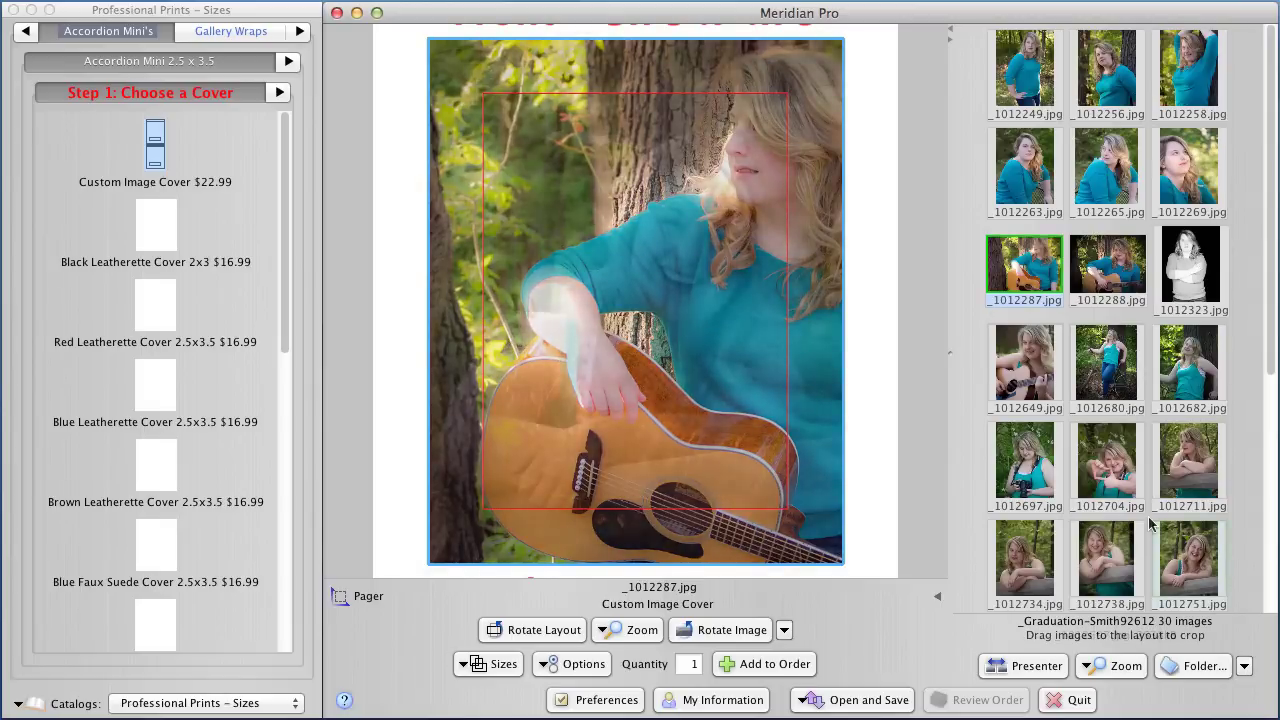
Place _1012711.jpg on the custom cover, shift it down to re-crop, and deselect to preview it
{"action": "left_click", "coordinate": [1187, 556]}
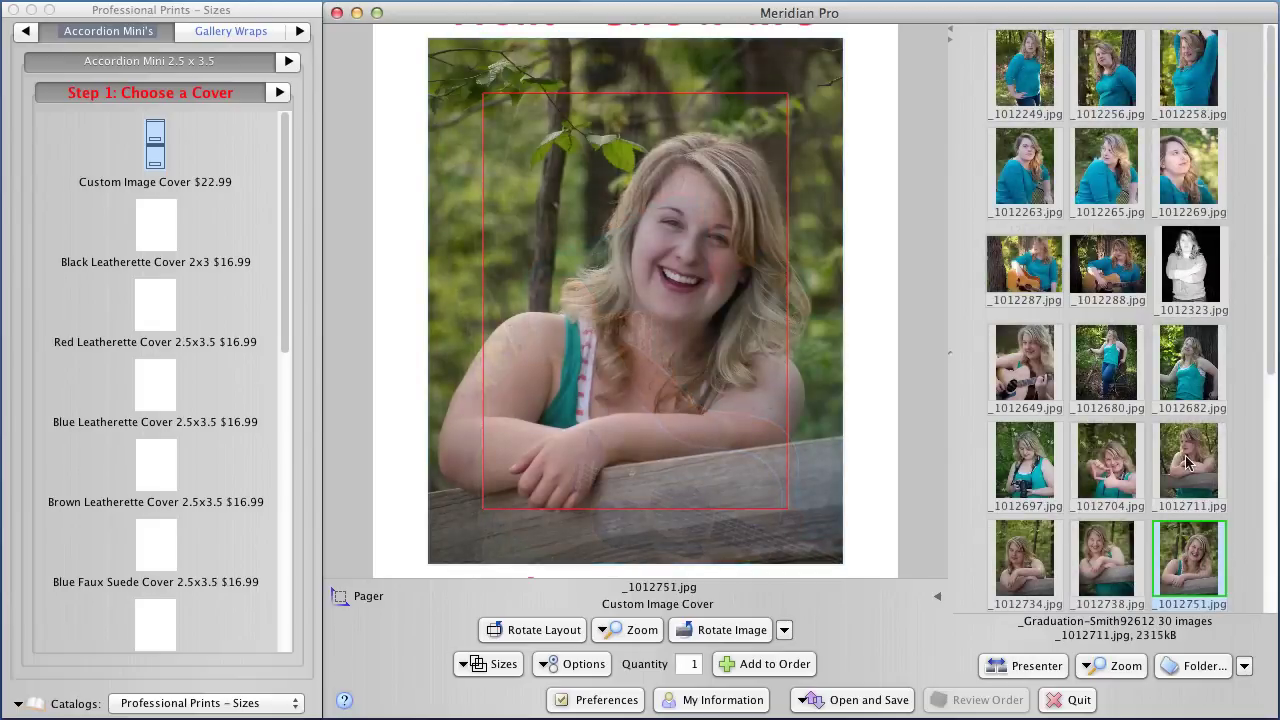
{"action": "left_click_drag", "start_coordinate": [1187, 460], "coordinate": [1068, 450]}
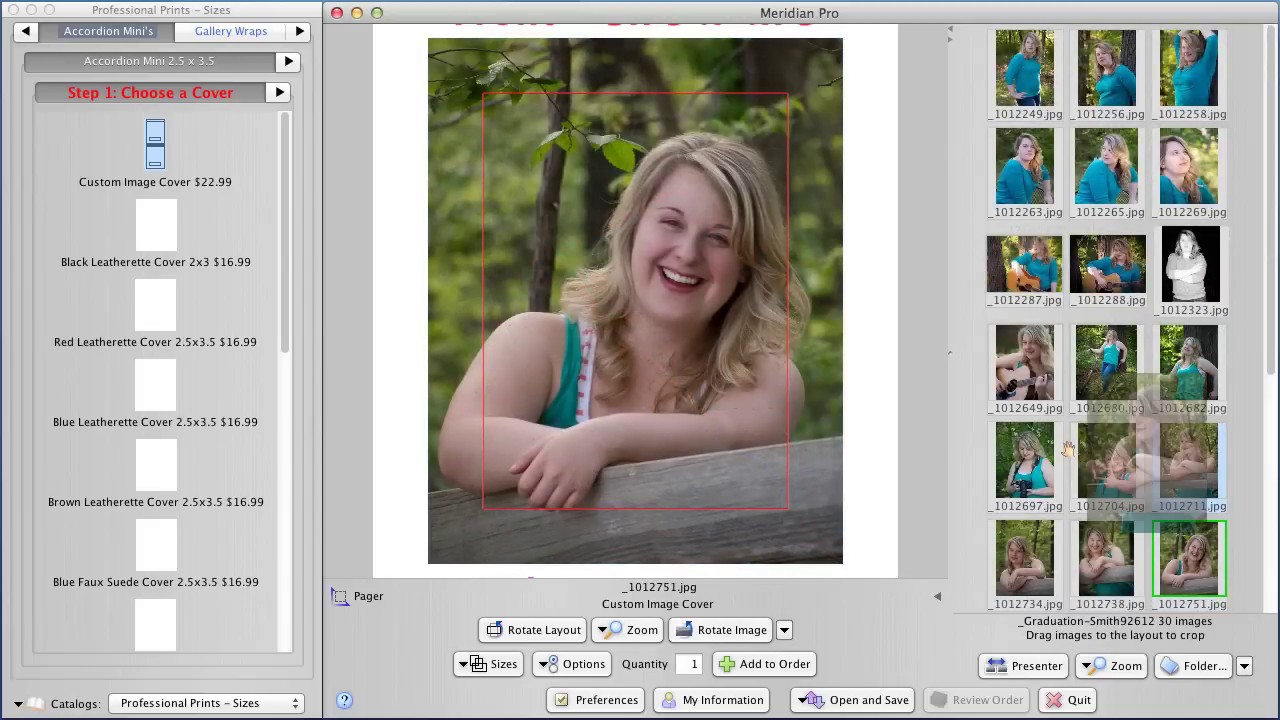
{"action": "left_click_drag", "start_coordinate": [1068, 450], "coordinate": [740, 364]}
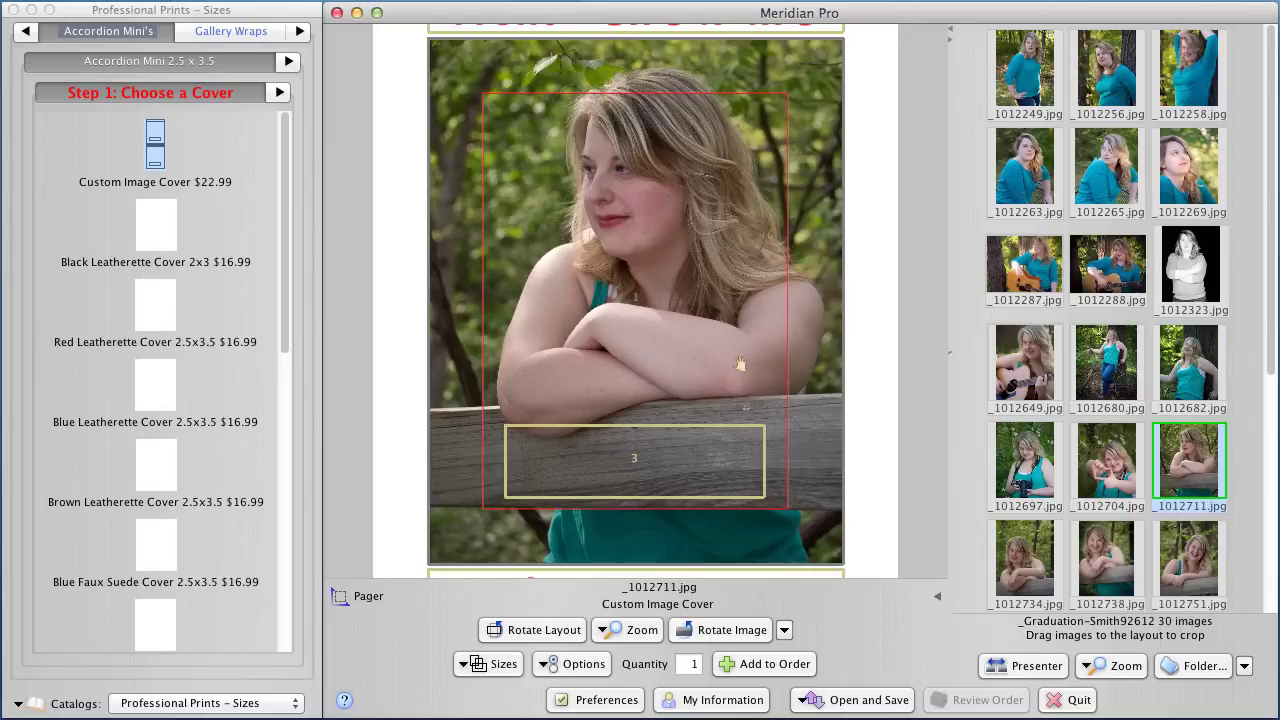
{"action": "left_click_drag", "start_coordinate": [712, 245], "coordinate": [731, 371]}
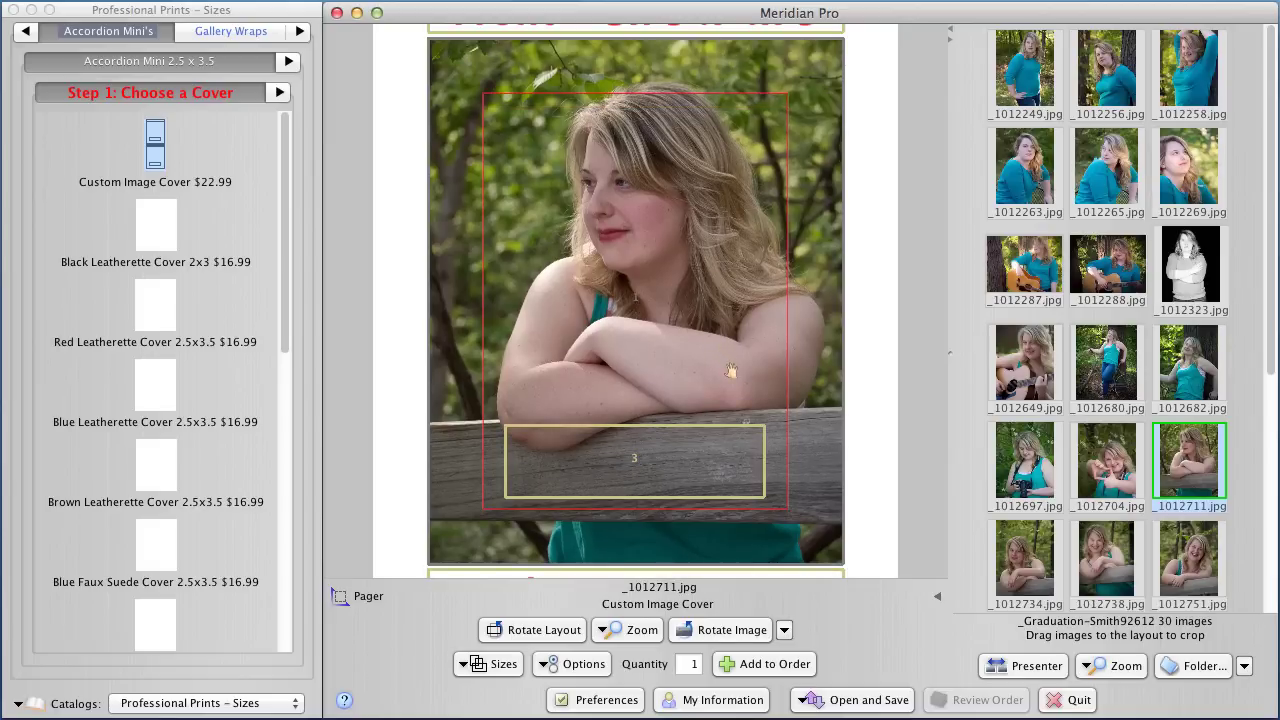
{"action": "left_click", "coordinate": [731, 371]}
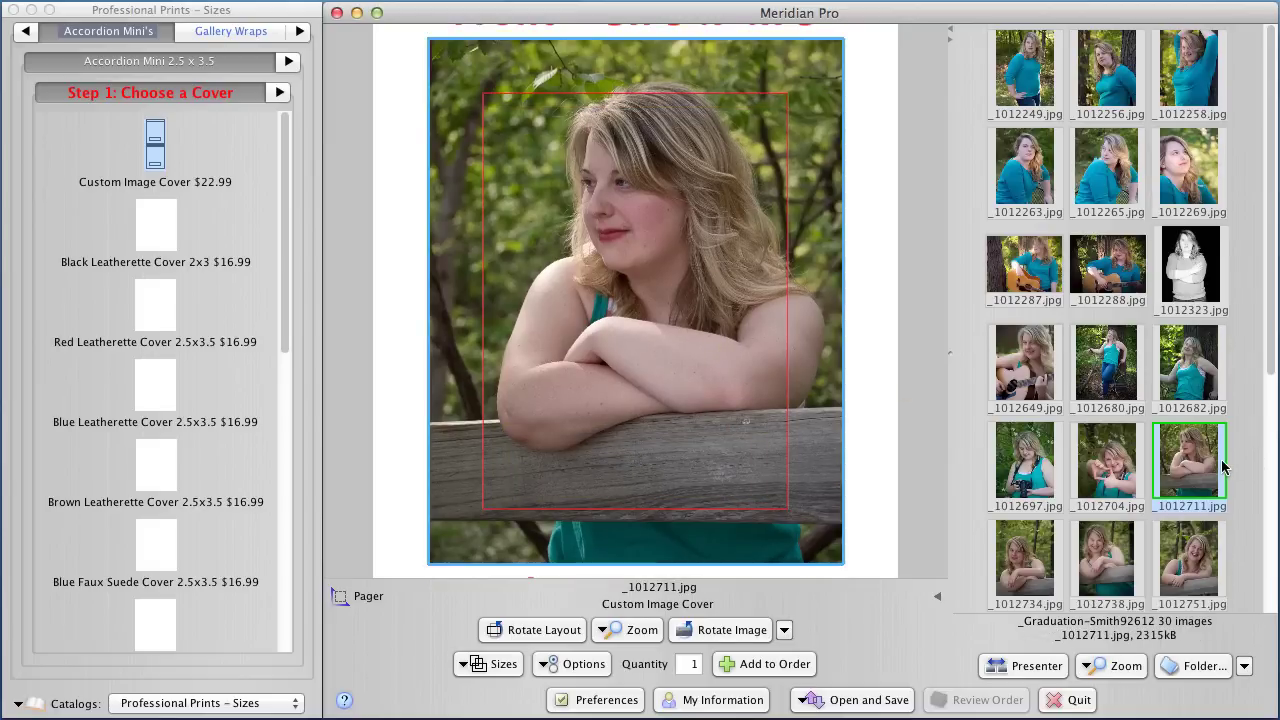
{"action": "scroll", "coordinate": [1221, 459], "scroll_direction": "down", "scroll_amount": 2}
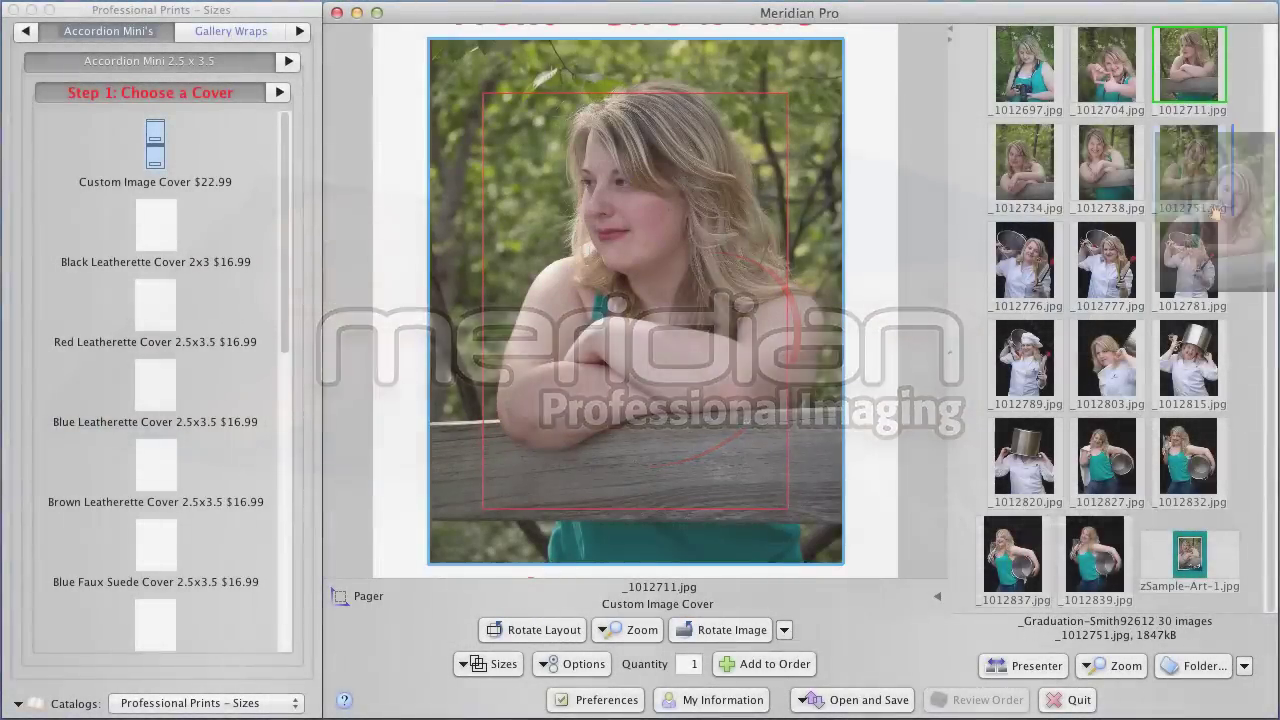
Try other photos on the cover, ending with the chef portrait _1012777.jpg
{"action": "left_click_drag", "start_coordinate": [1195, 170], "coordinate": [704, 372]}
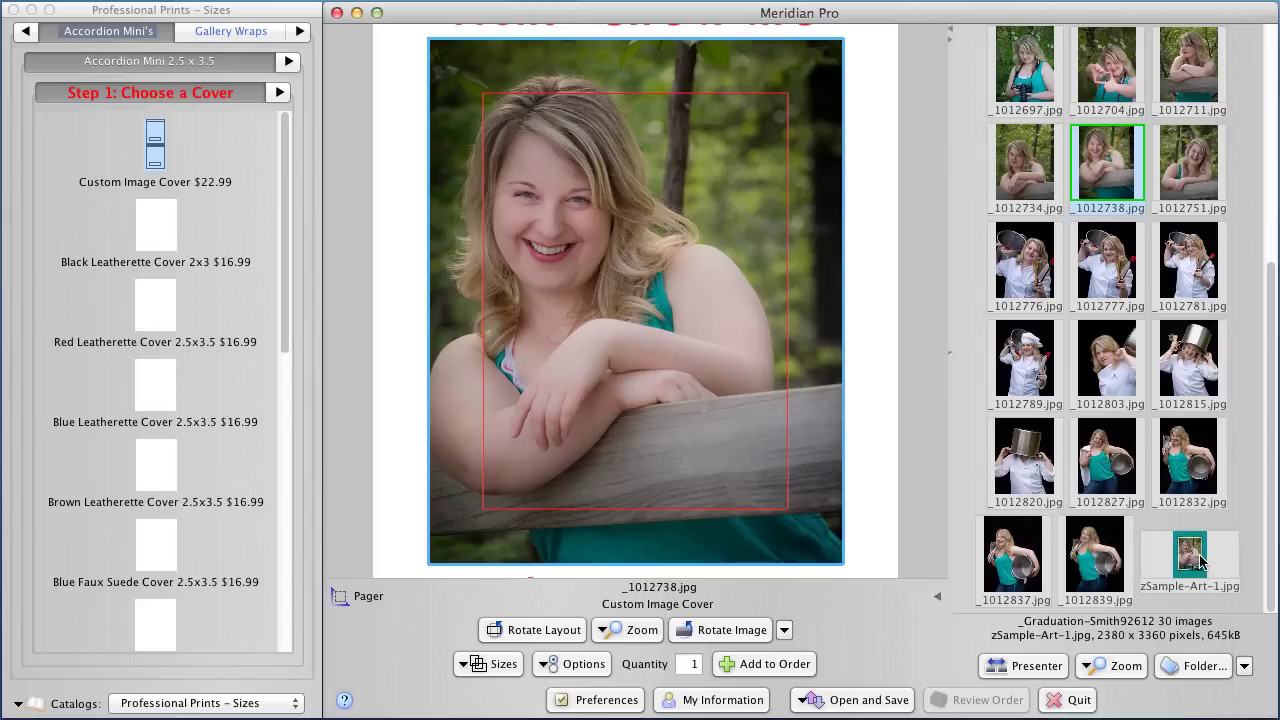
{"action": "left_click_drag", "start_coordinate": [1200, 562], "coordinate": [669, 372]}
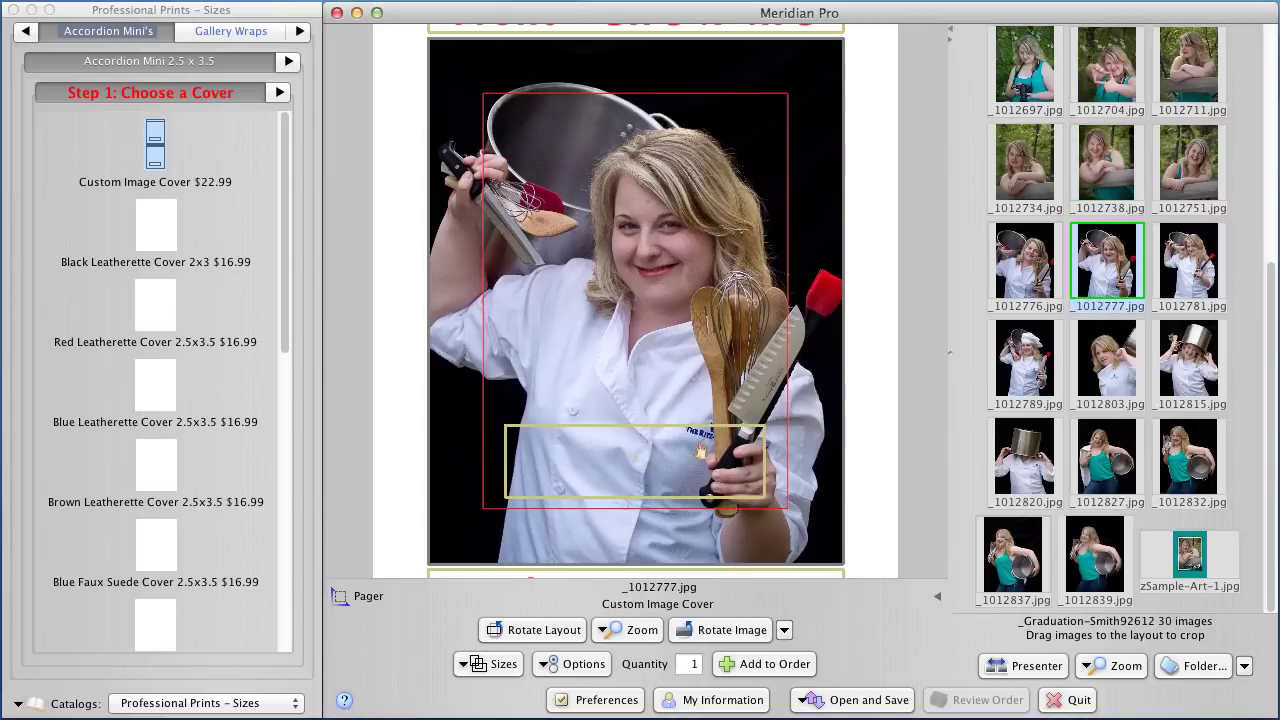
Type the two-line cover title 'Culianry Arts' / 'Class of 2013'
{"action": "left_click", "coordinate": [700, 452]}
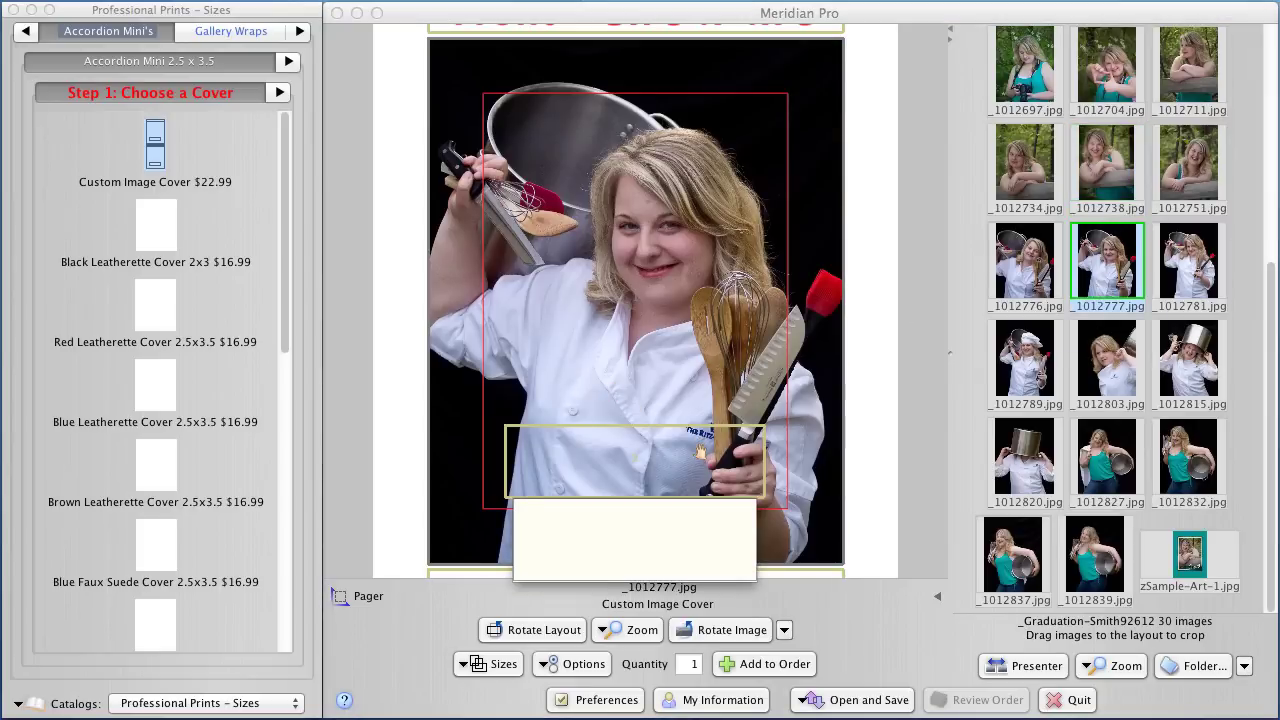
{"action": "type", "text": "Culianry "}
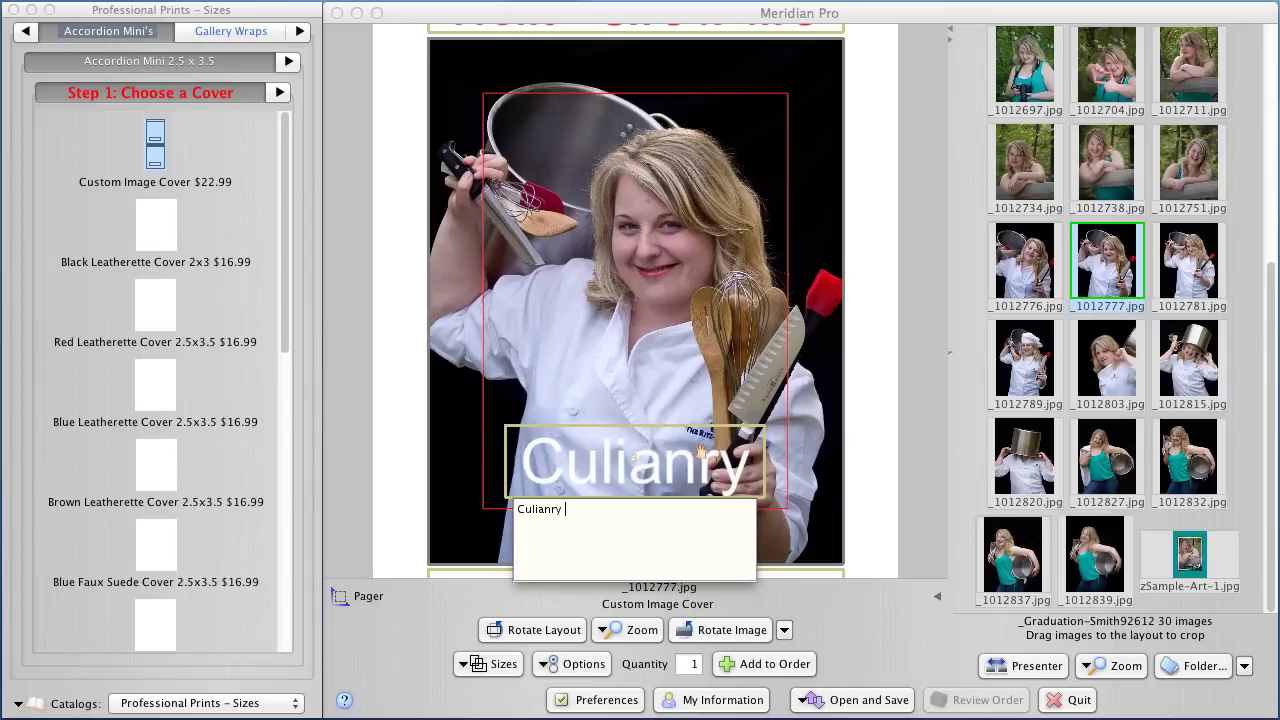
{"action": "type", "text": "Arts"}
{"action": "key", "text": "Return"}
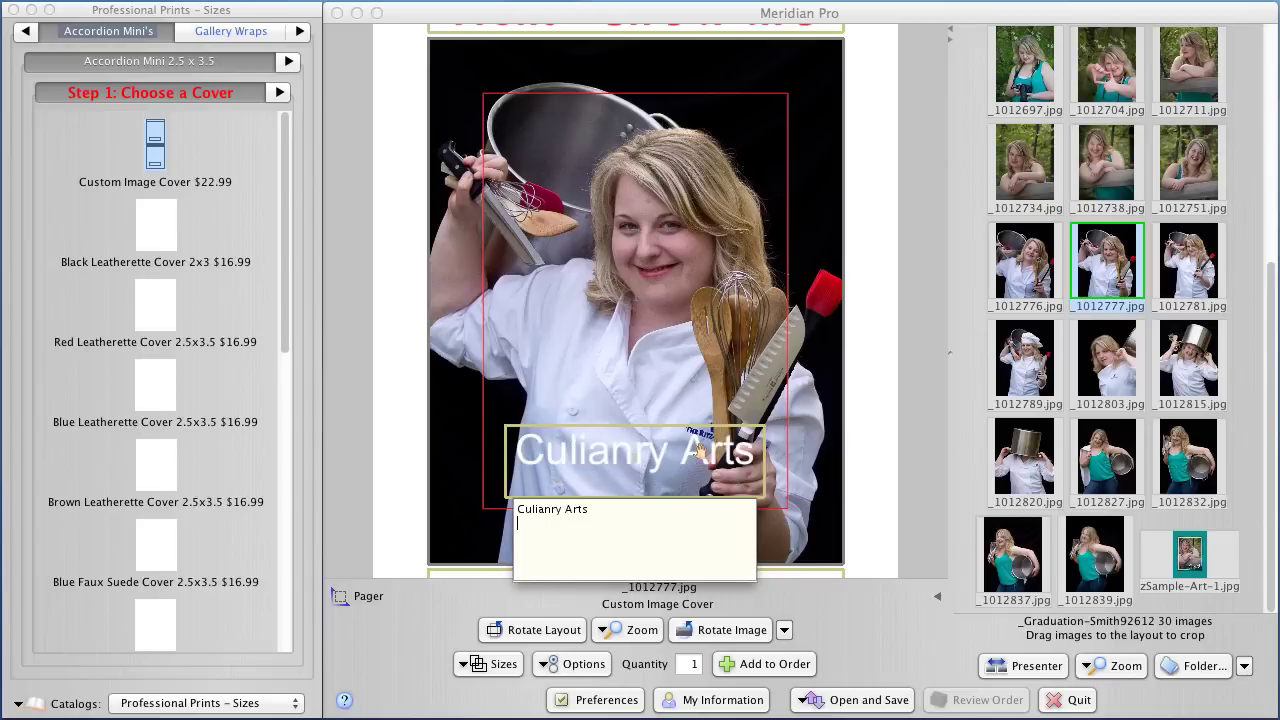
{"action": "type", "text": "Class of "}
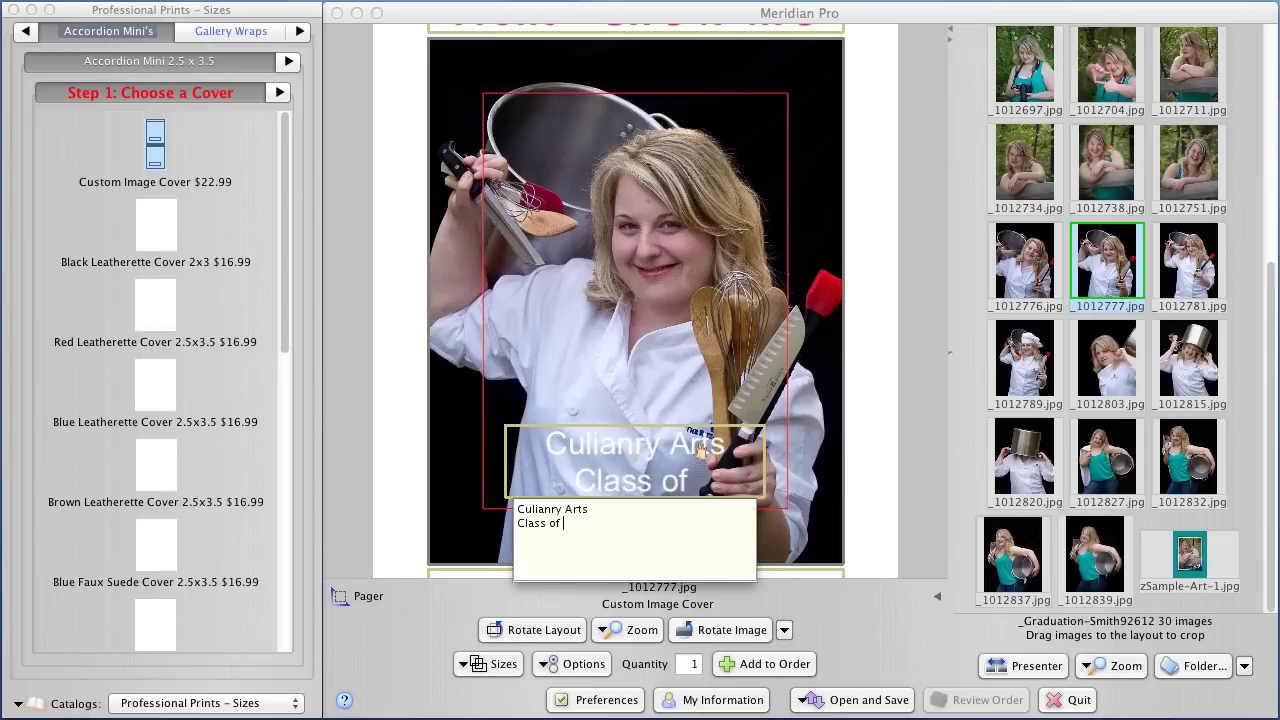
{"action": "type", "text": "2013"}
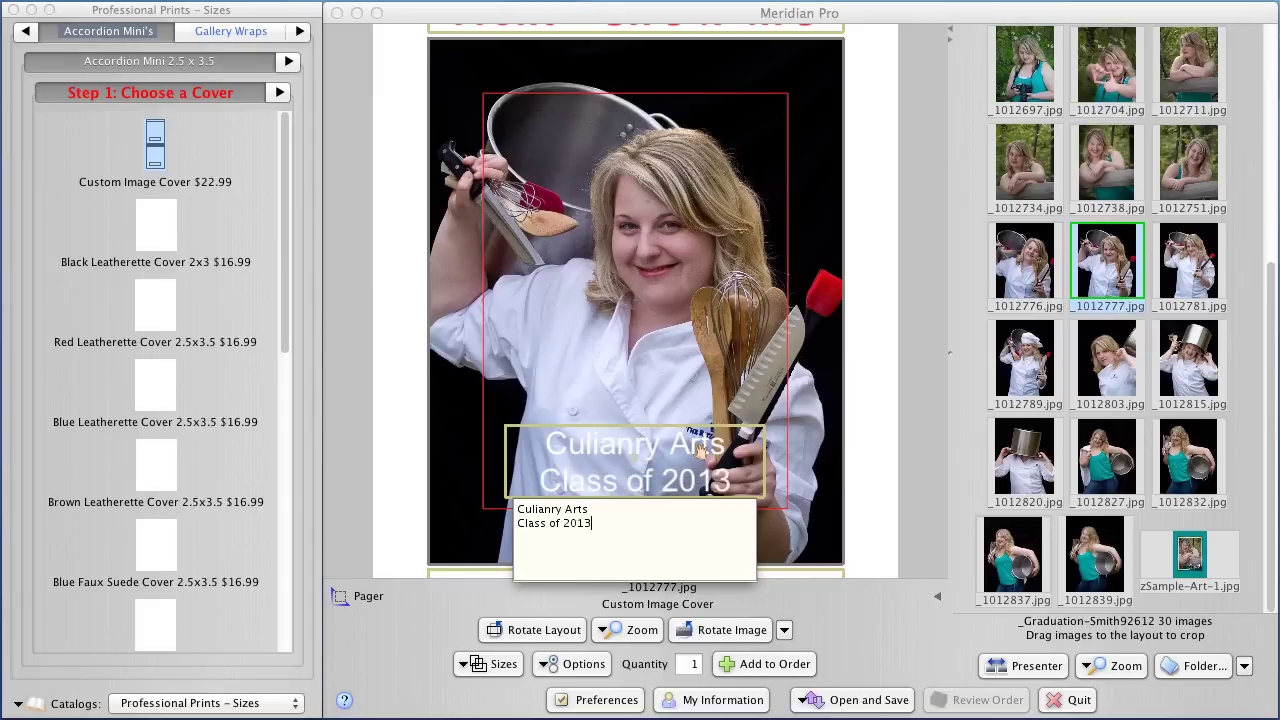
Style the title in red Impact lettering and deselect to preview it
{"action": "left_click", "coordinate": [580, 664]}
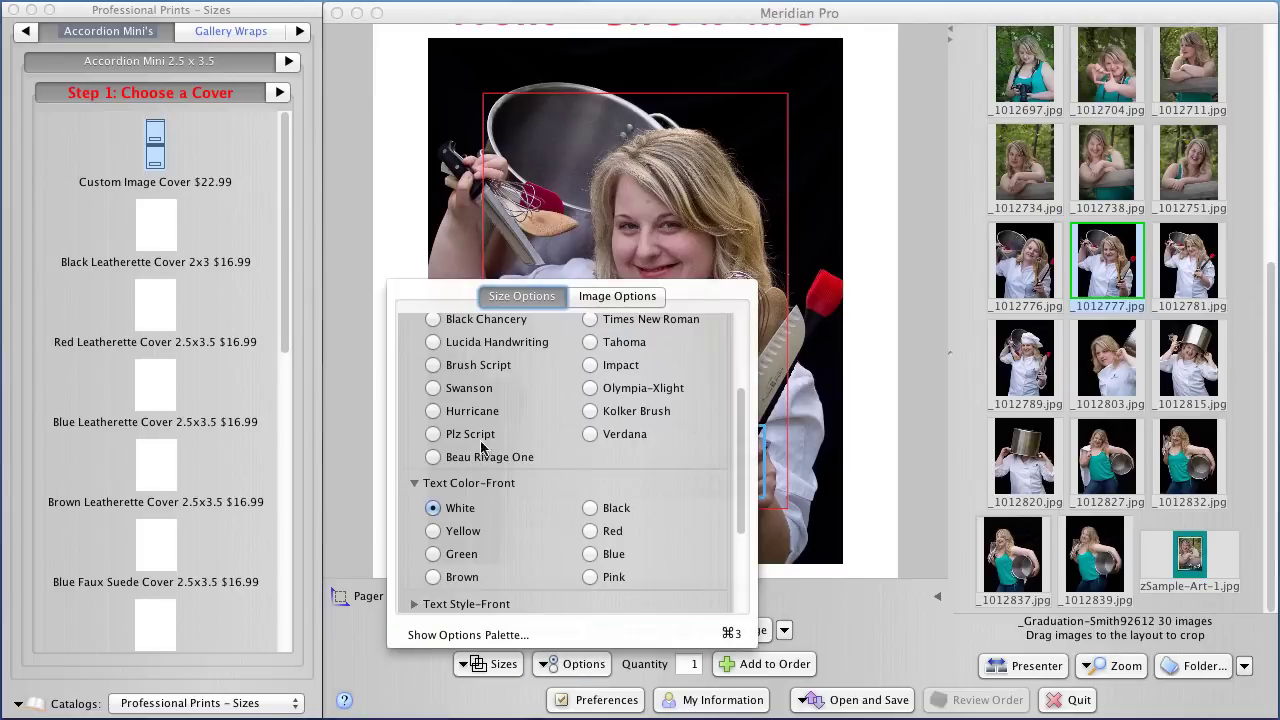
{"action": "left_click", "coordinate": [592, 368]}
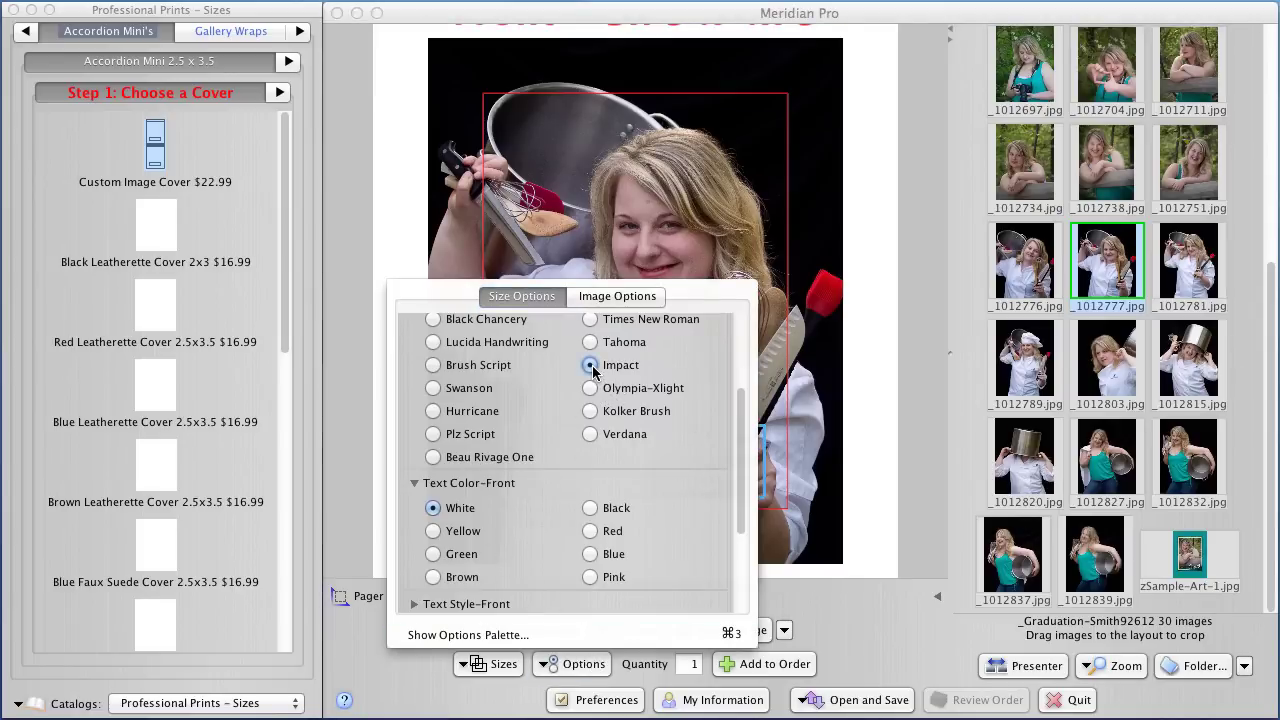
{"action": "left_click", "coordinate": [591, 530]}
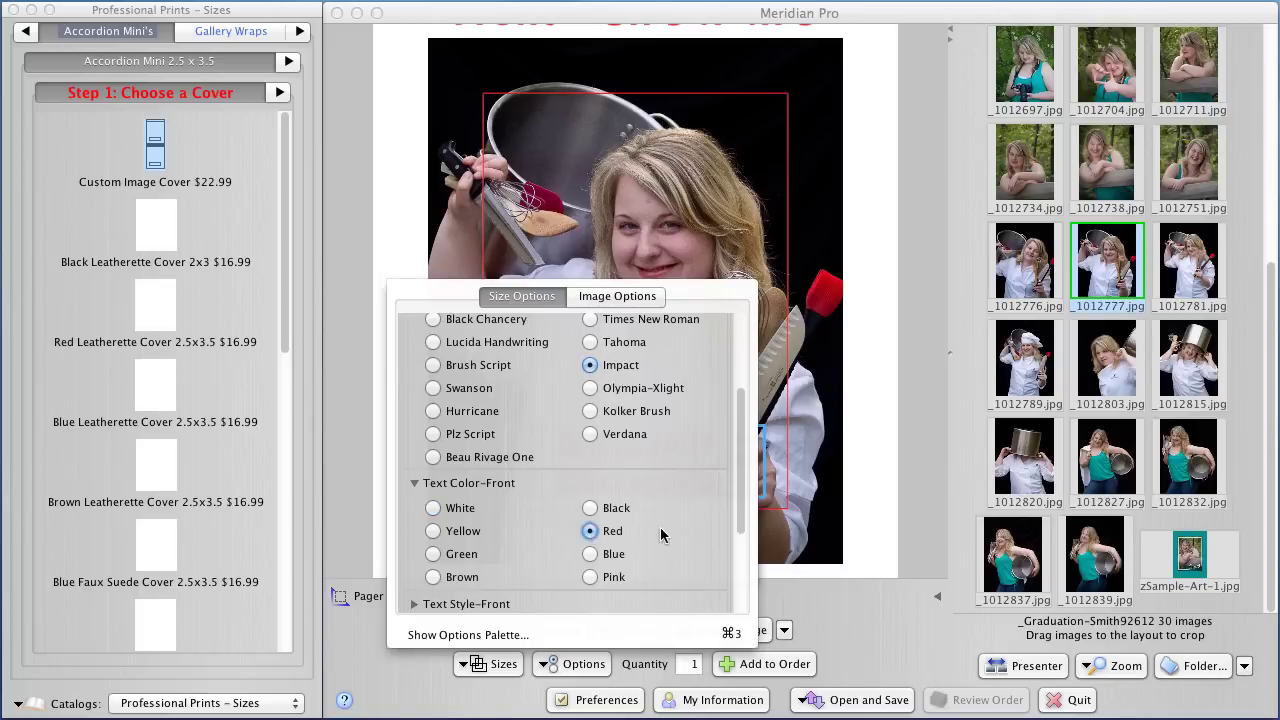
{"action": "left_click", "coordinate": [861, 536]}
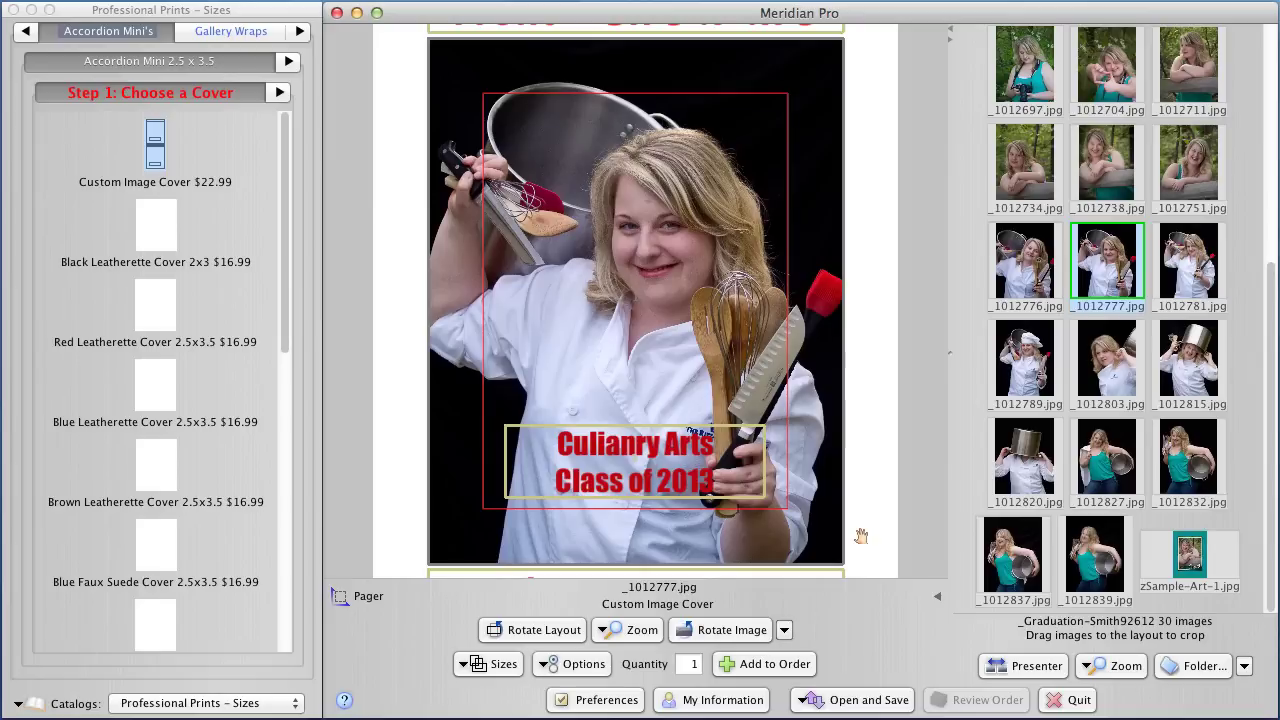
{"action": "left_click", "coordinate": [861, 536]}
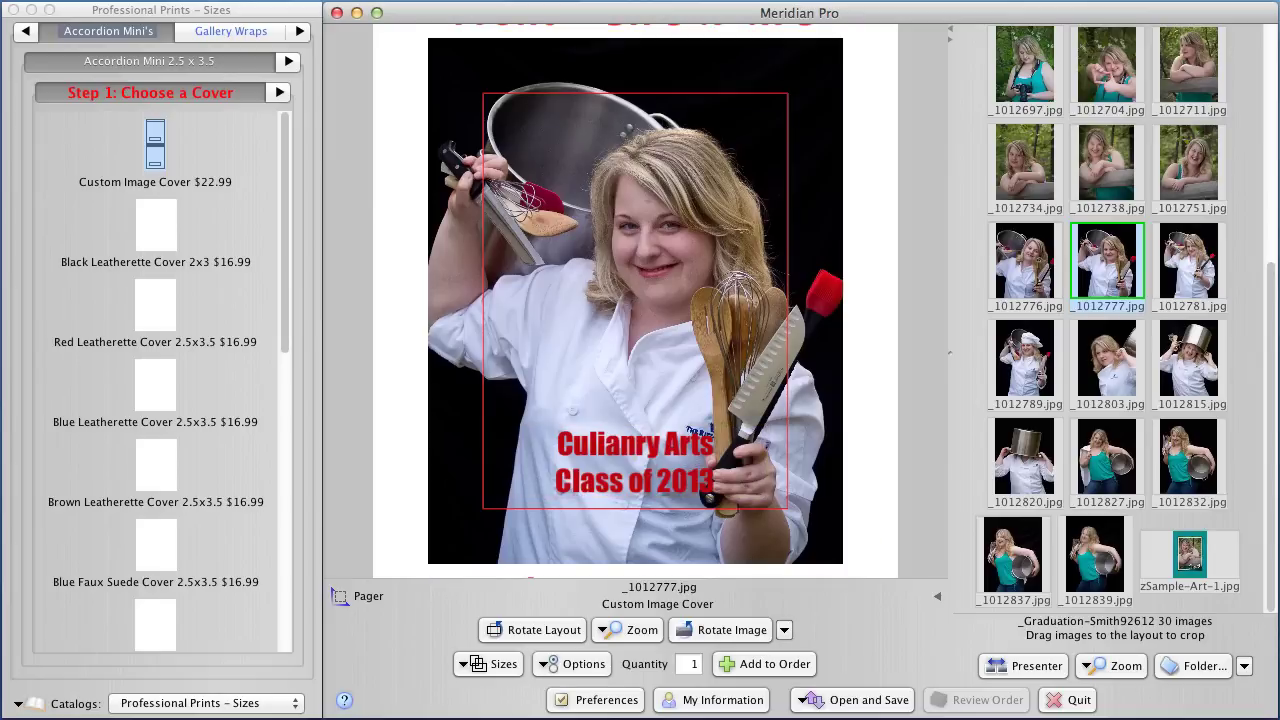
Place _1012697.jpg on the back panel and clear its 'Your Title' placeholder text
{"action": "left_click", "coordinate": [861, 536]}
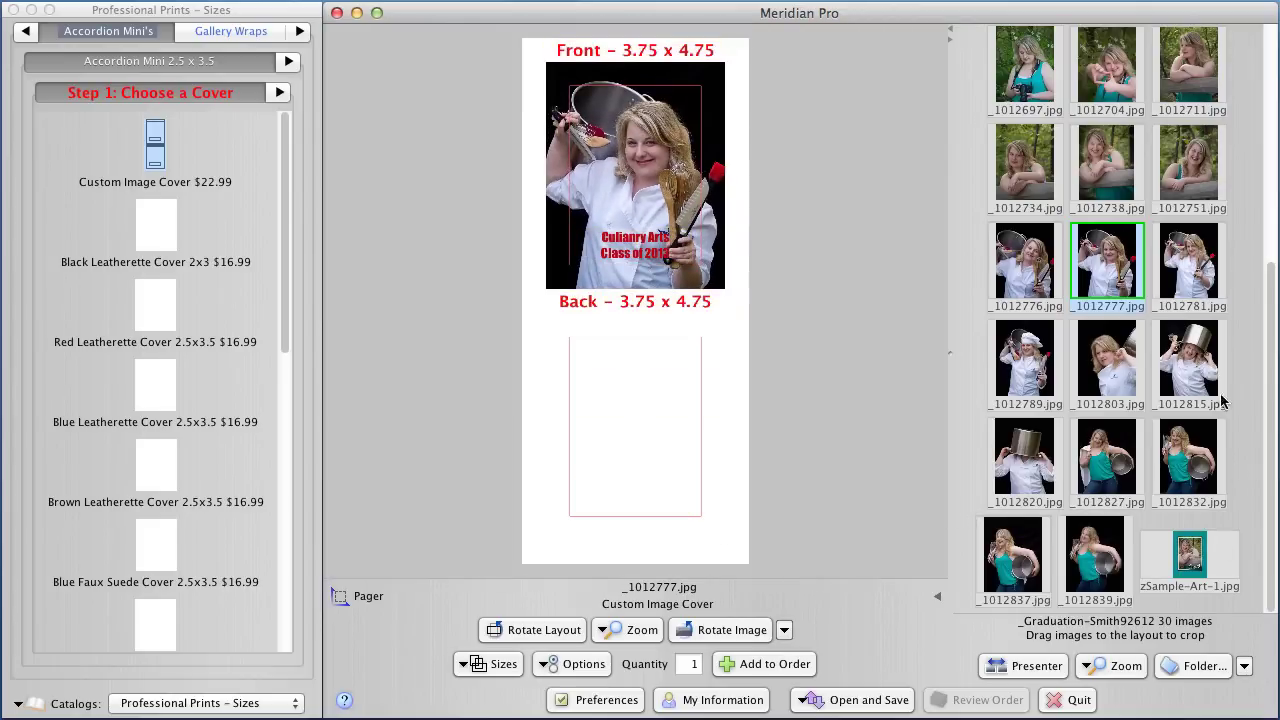
{"action": "left_click_drag", "start_coordinate": [1027, 65], "coordinate": [622, 392]}
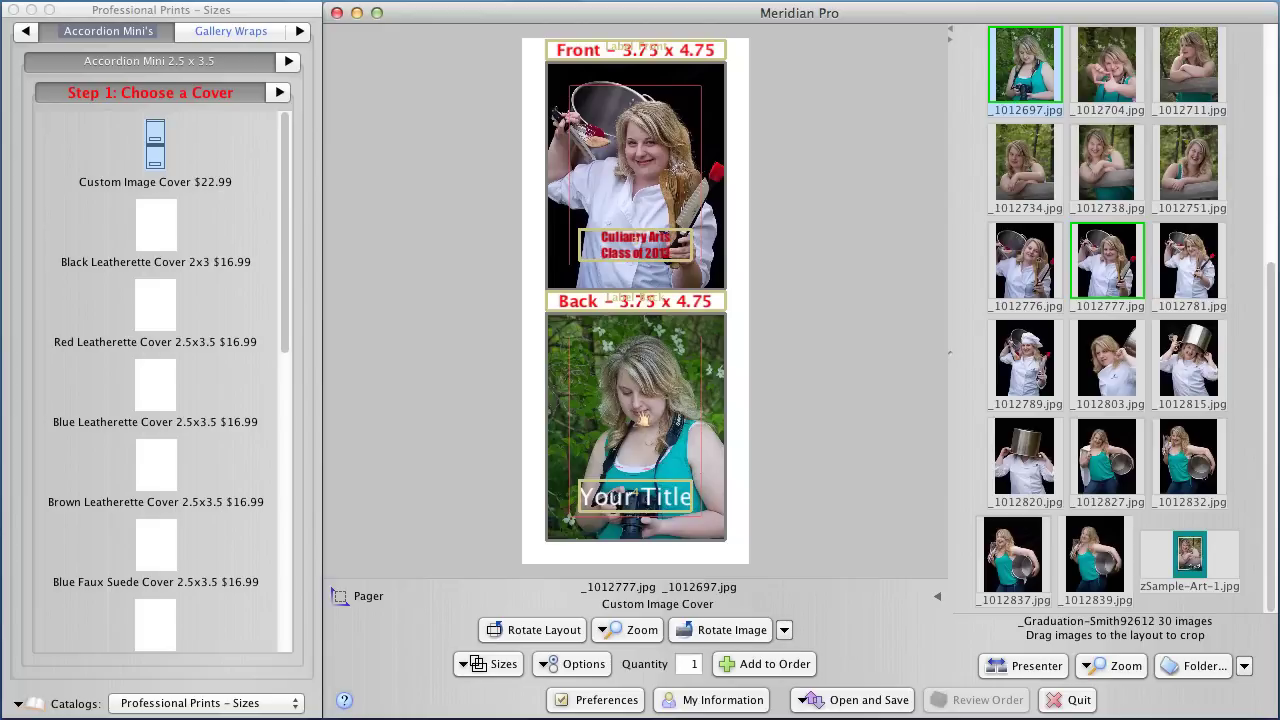
{"action": "left_click", "coordinate": [650, 500]}
{"action": "key", "text": "BackSpace"}
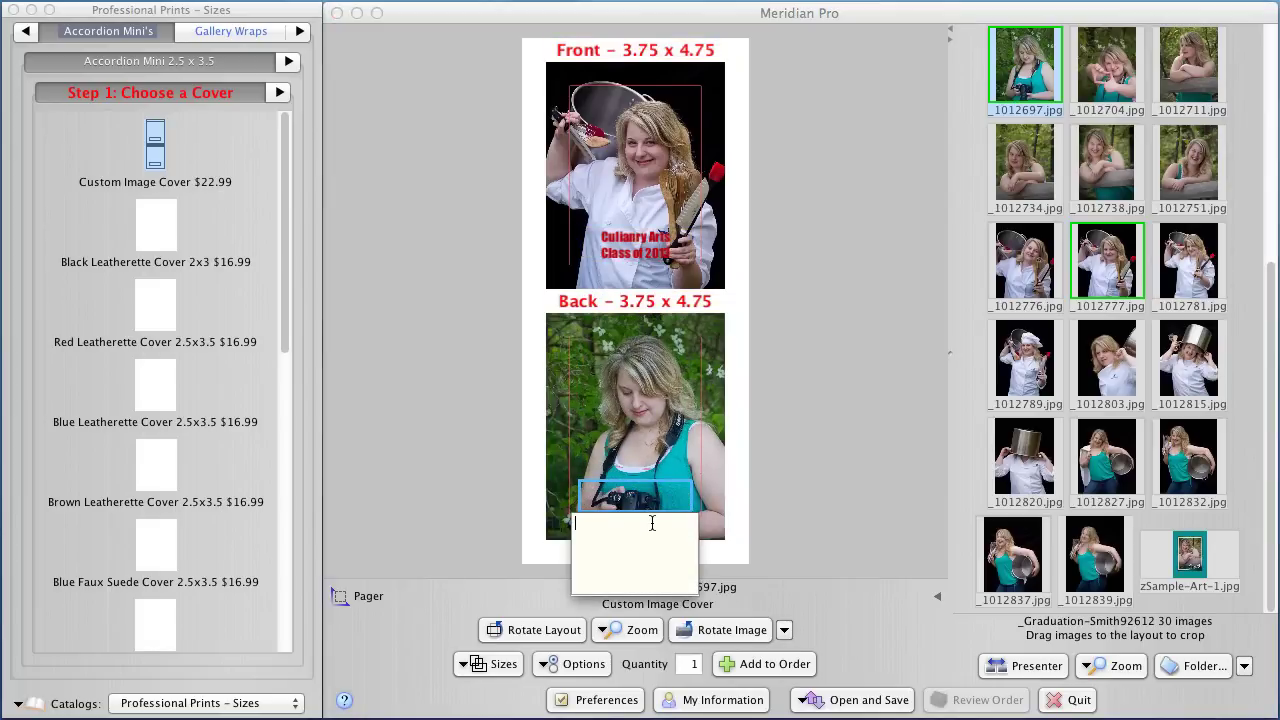
{"action": "left_click", "coordinate": [790, 495]}
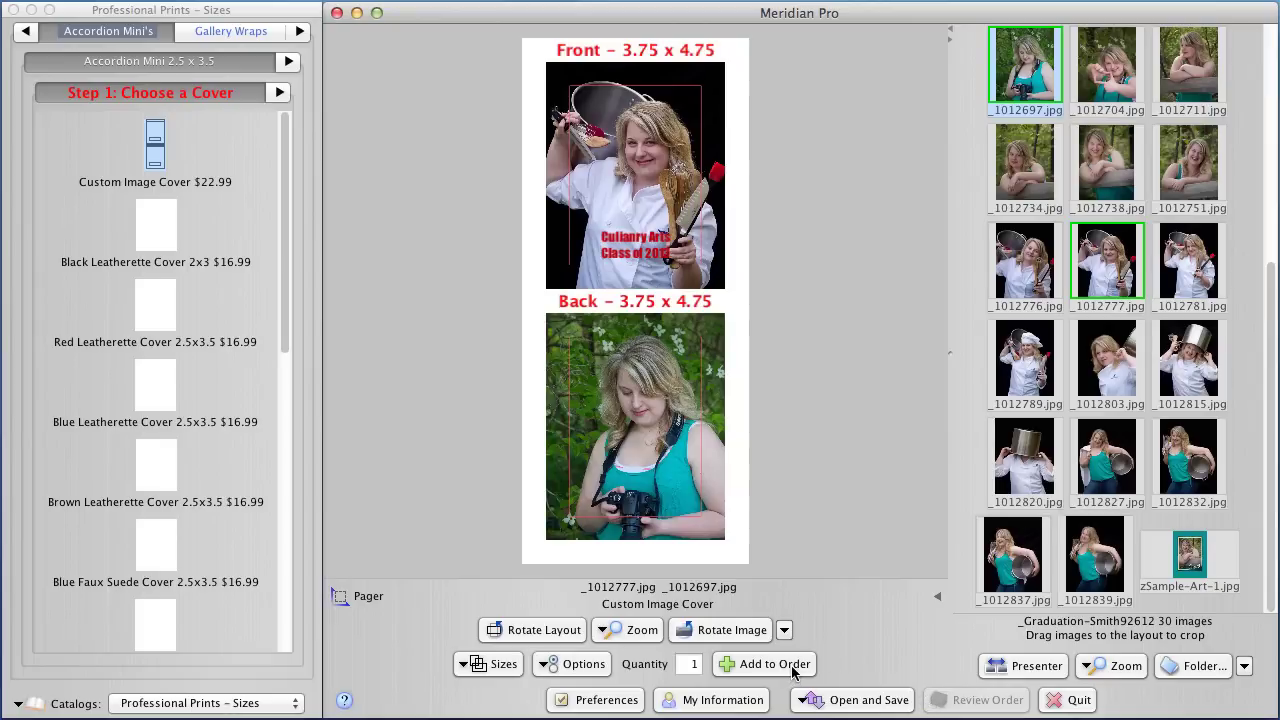
{"action": "mouse_move", "coordinate": [926, 523]}
After previewing Black Leatherette, add the Khaki Linen Cover 2.5x3.5 to the order
{"action": "left_click", "coordinate": [165, 250]}
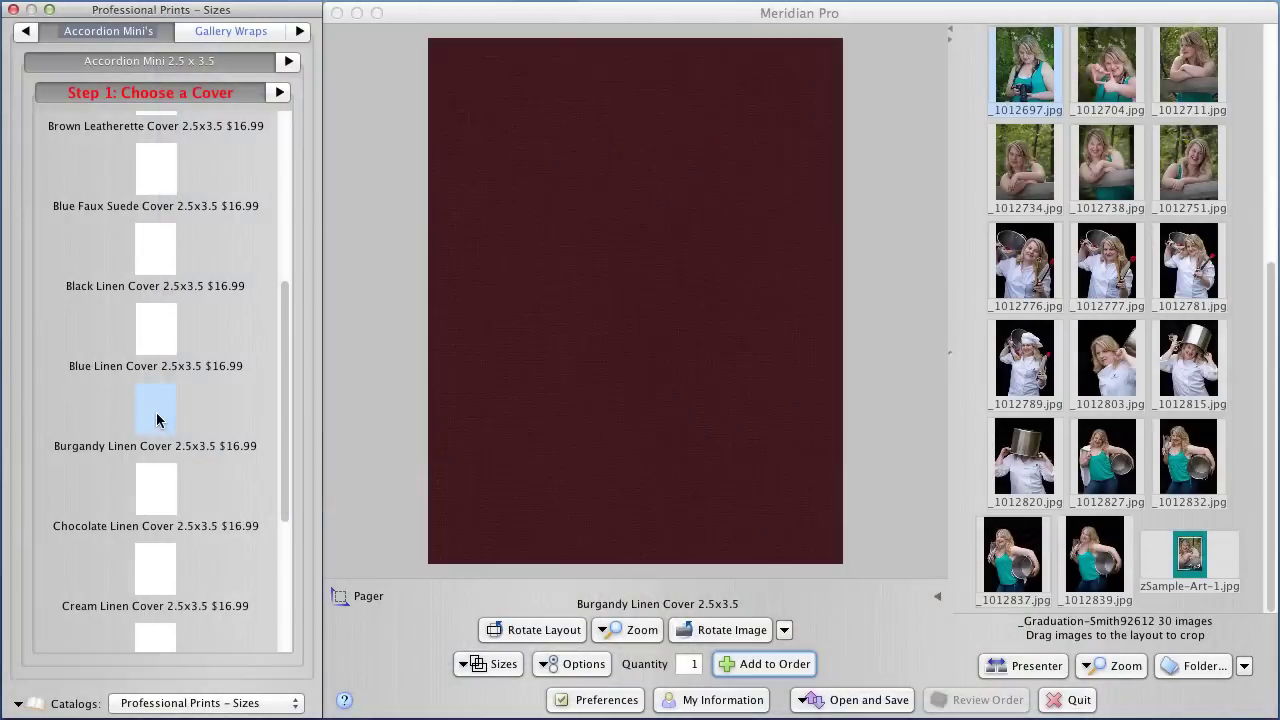
{"action": "scroll", "coordinate": [156, 420], "scroll_direction": "down", "scroll_amount": 5}
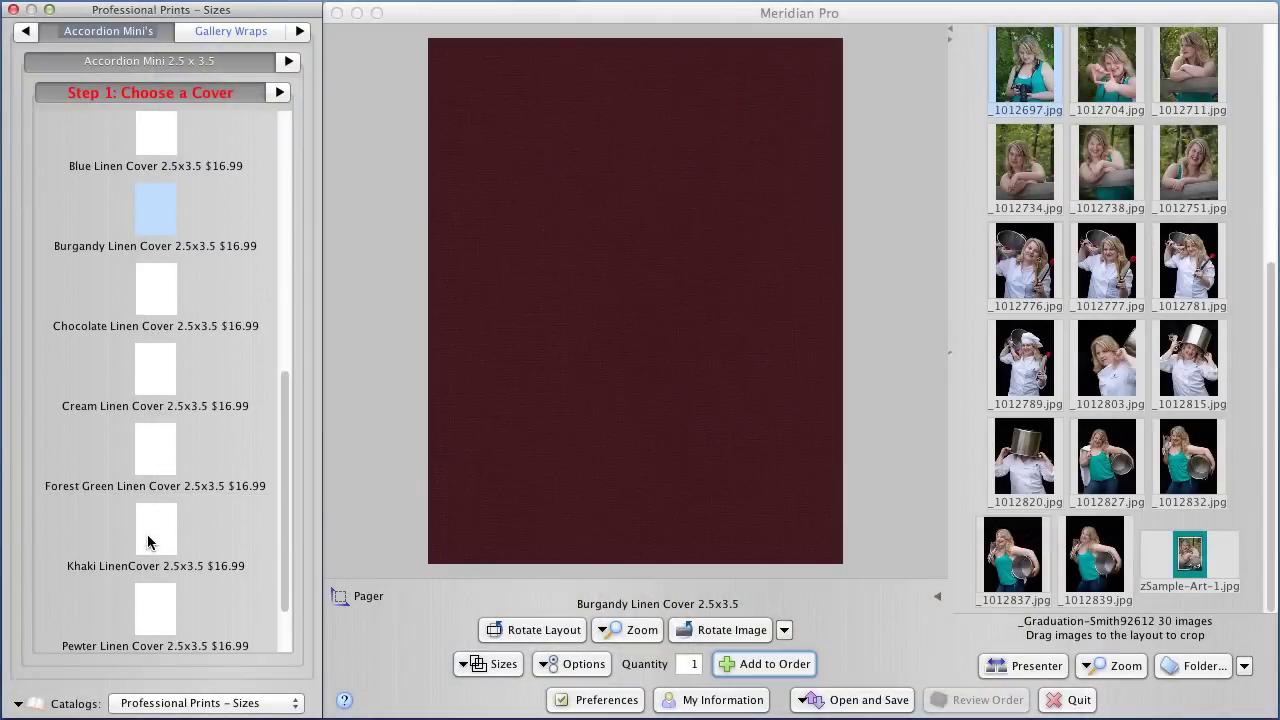
{"action": "left_click", "coordinate": [149, 541]}
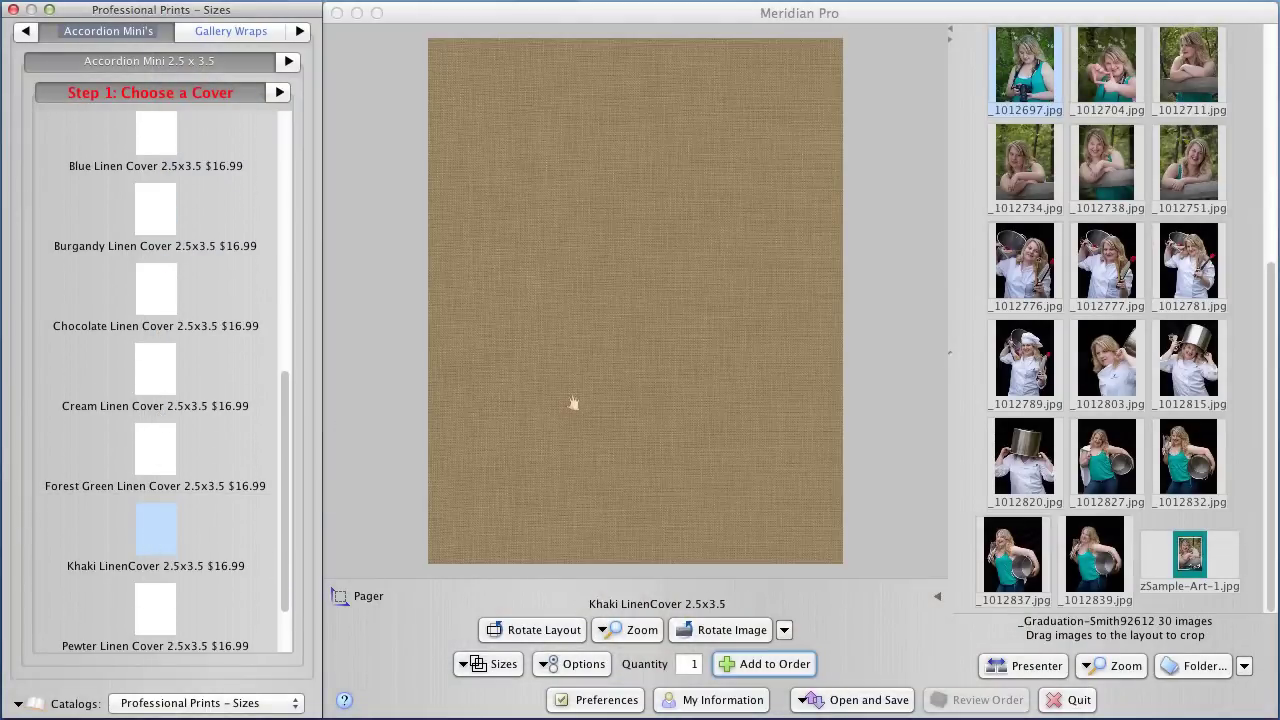
{"action": "left_click", "coordinate": [767, 665]}
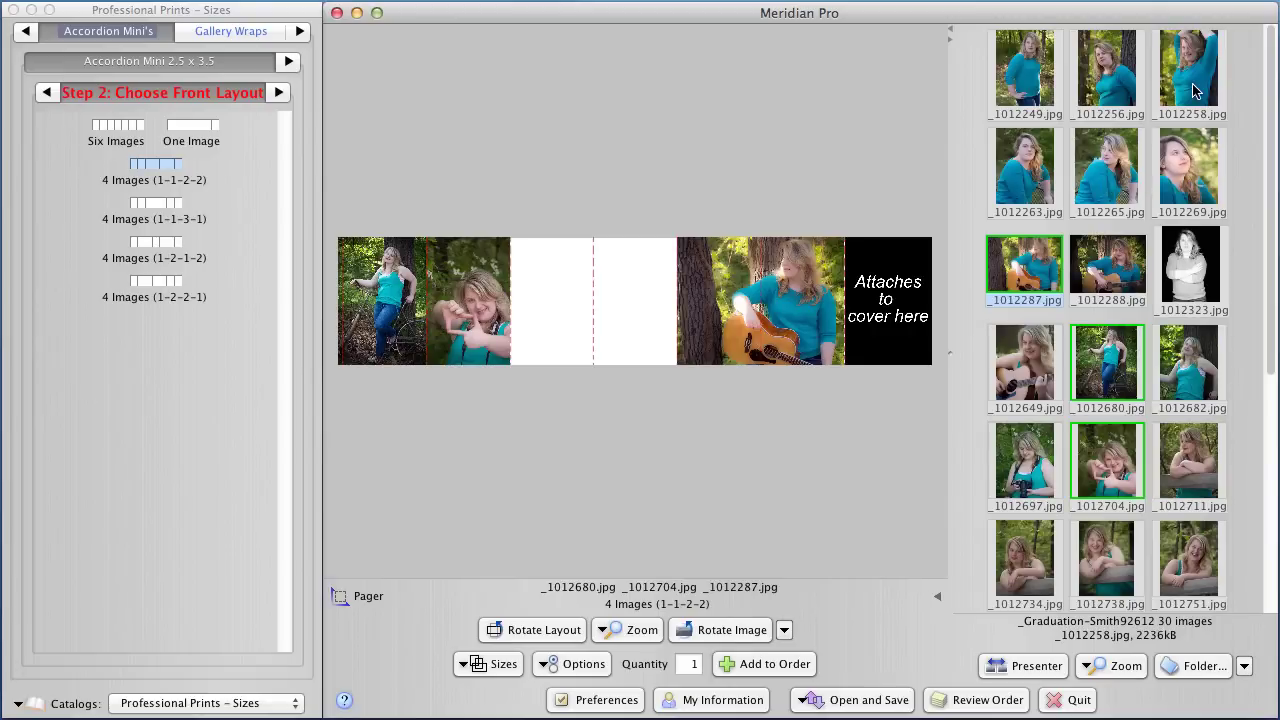
Switch the front to 4 Images (1-2-1-2), re-crop photo 2, and put _1012697 in slot 3
{"action": "left_click_drag", "start_coordinate": [1195, 90], "coordinate": [607, 346]}
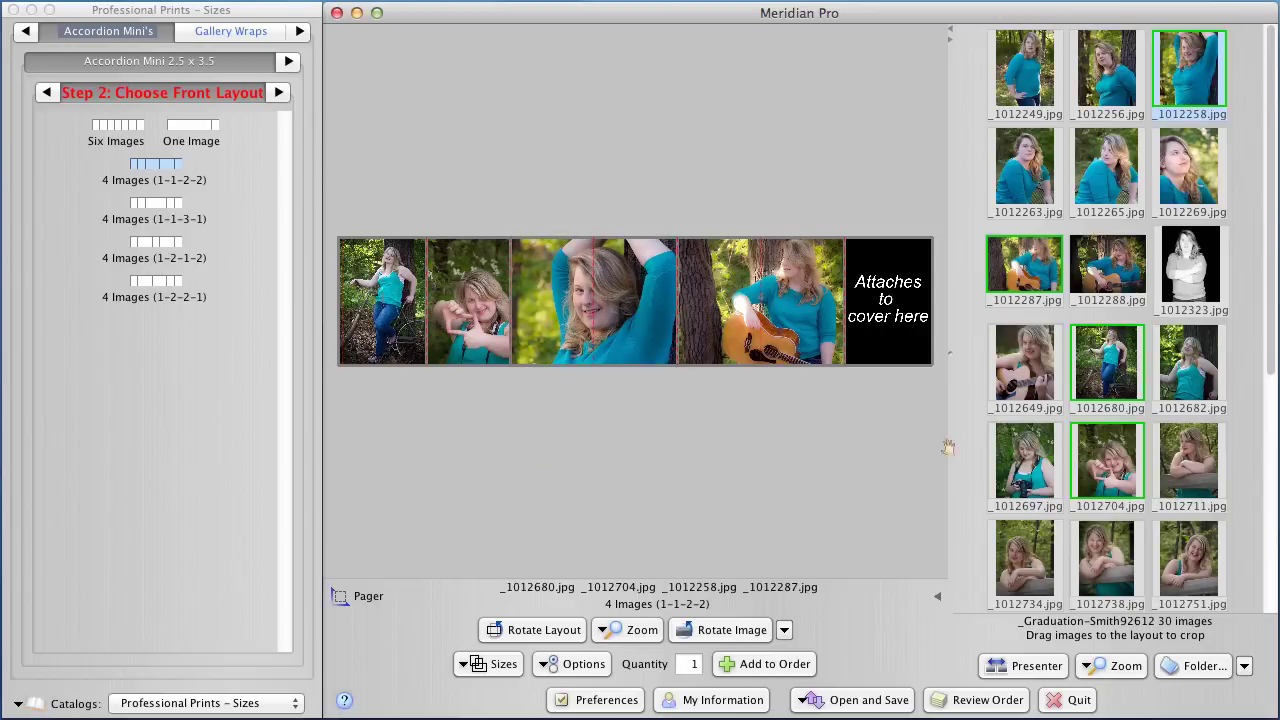
{"action": "scroll", "coordinate": [470, 300], "scroll_direction": "up", "scroll_amount": 5}
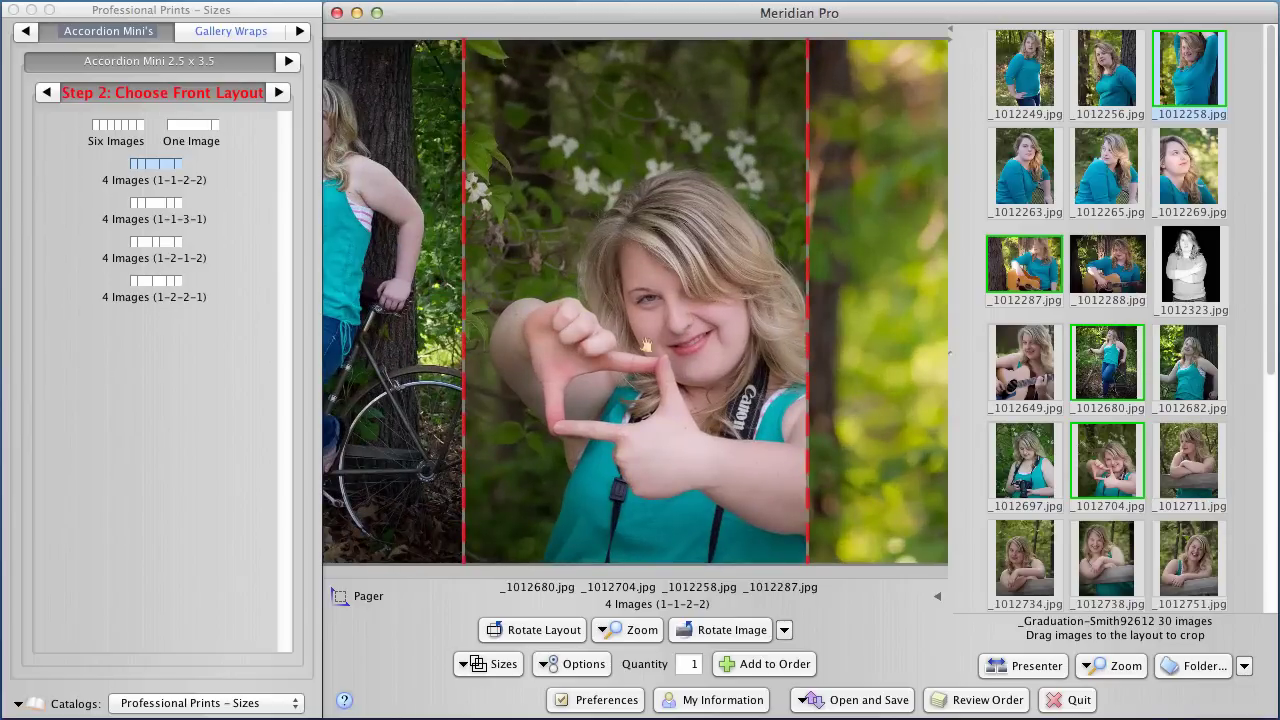
{"action": "scroll", "coordinate": [645, 345], "scroll_direction": "down", "scroll_amount": 5}
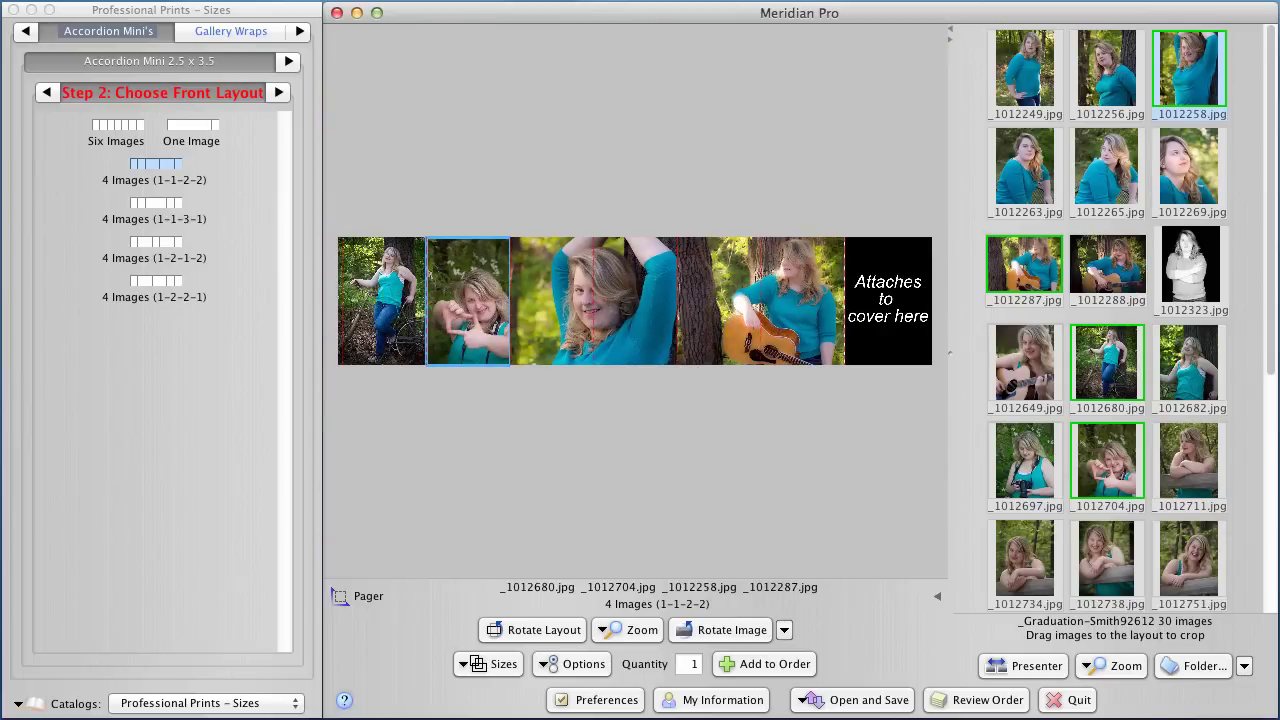
{"action": "left_click", "coordinate": [173, 247]}
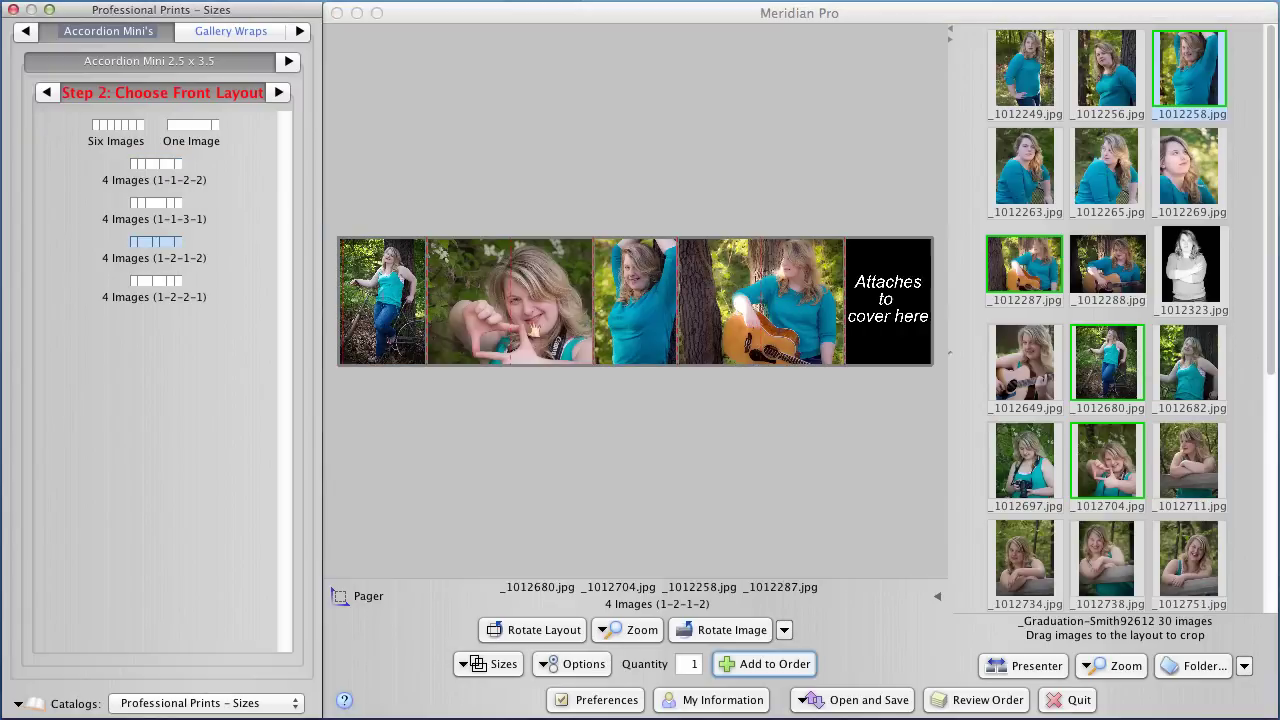
{"action": "left_click_drag", "start_coordinate": [531, 331], "coordinate": [642, 318]}
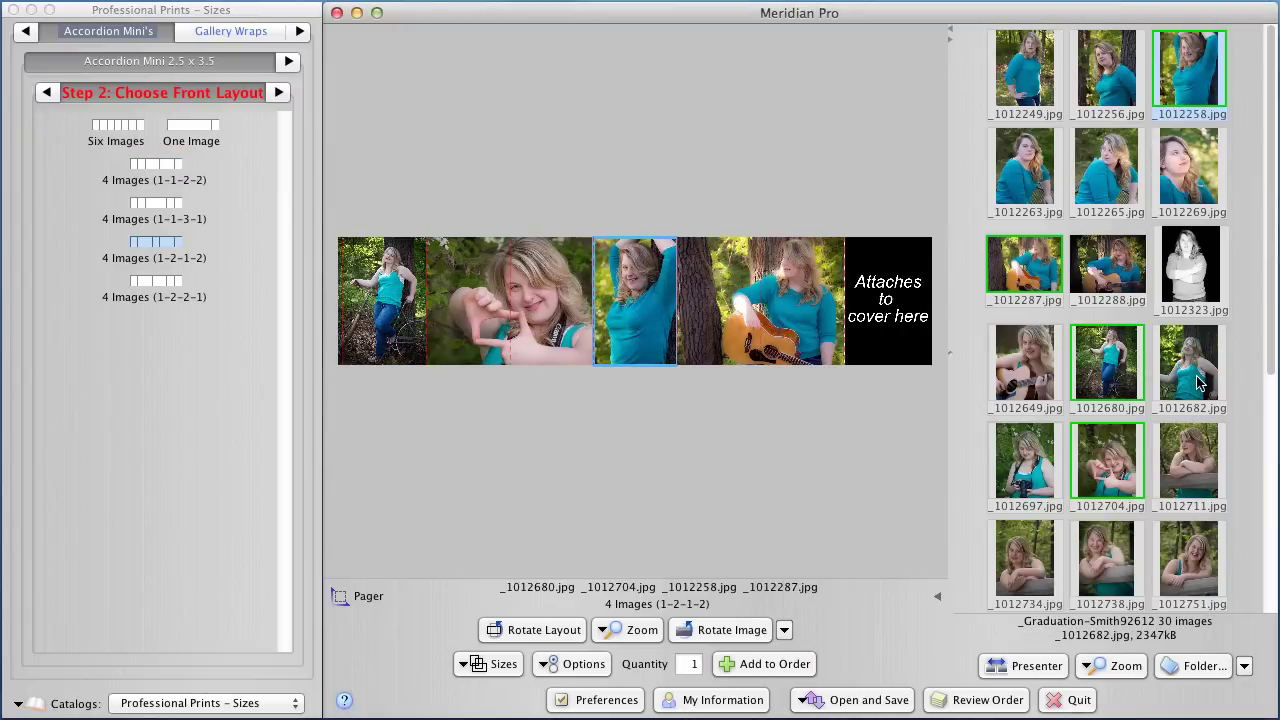
{"action": "left_click_drag", "start_coordinate": [1195, 383], "coordinate": [645, 320]}
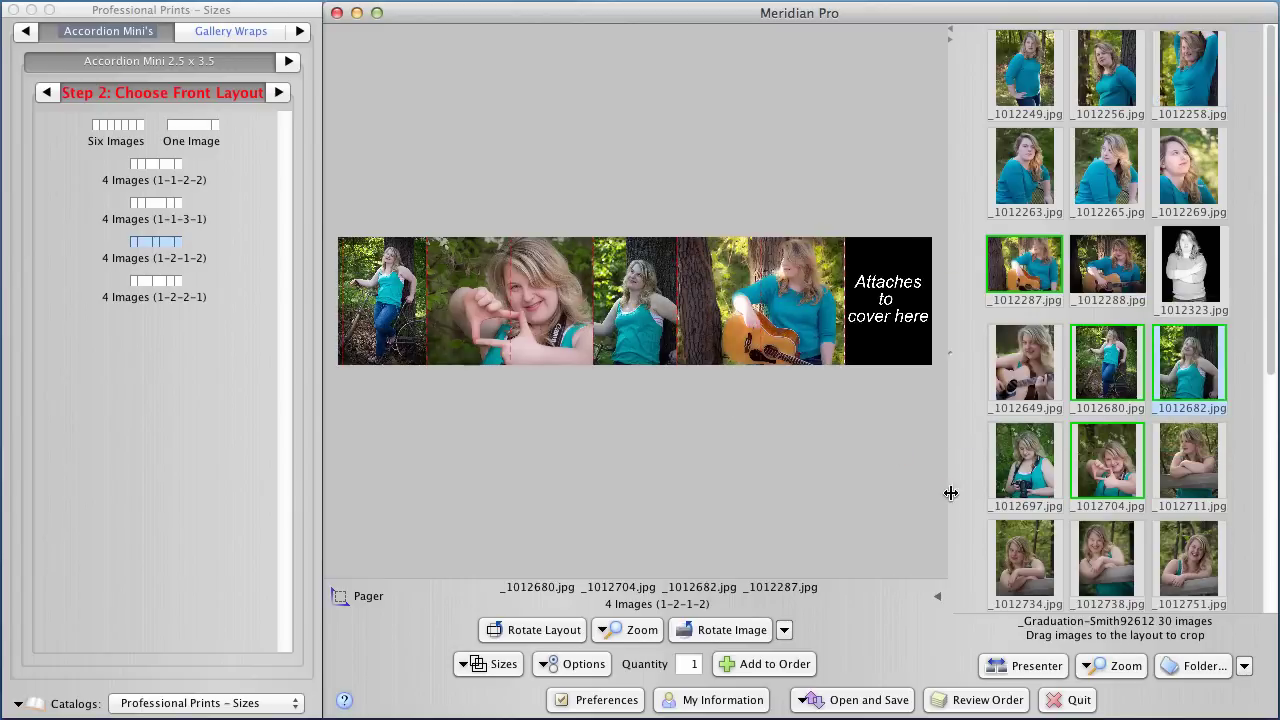
{"action": "left_click_drag", "start_coordinate": [1006, 506], "coordinate": [632, 305]}
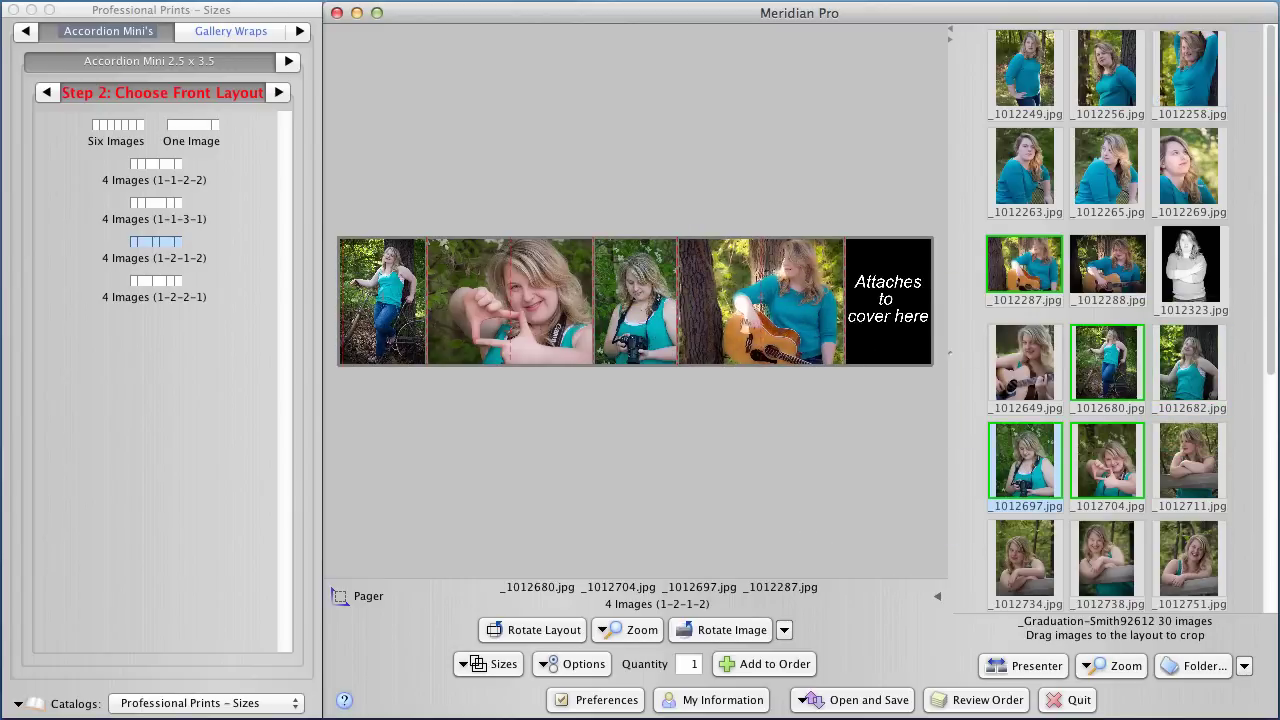
Rotate the second front photo, _1012704.jpg, 15° within its slot
{"action": "left_click_drag", "start_coordinate": [557, 327], "coordinate": [555, 326]}
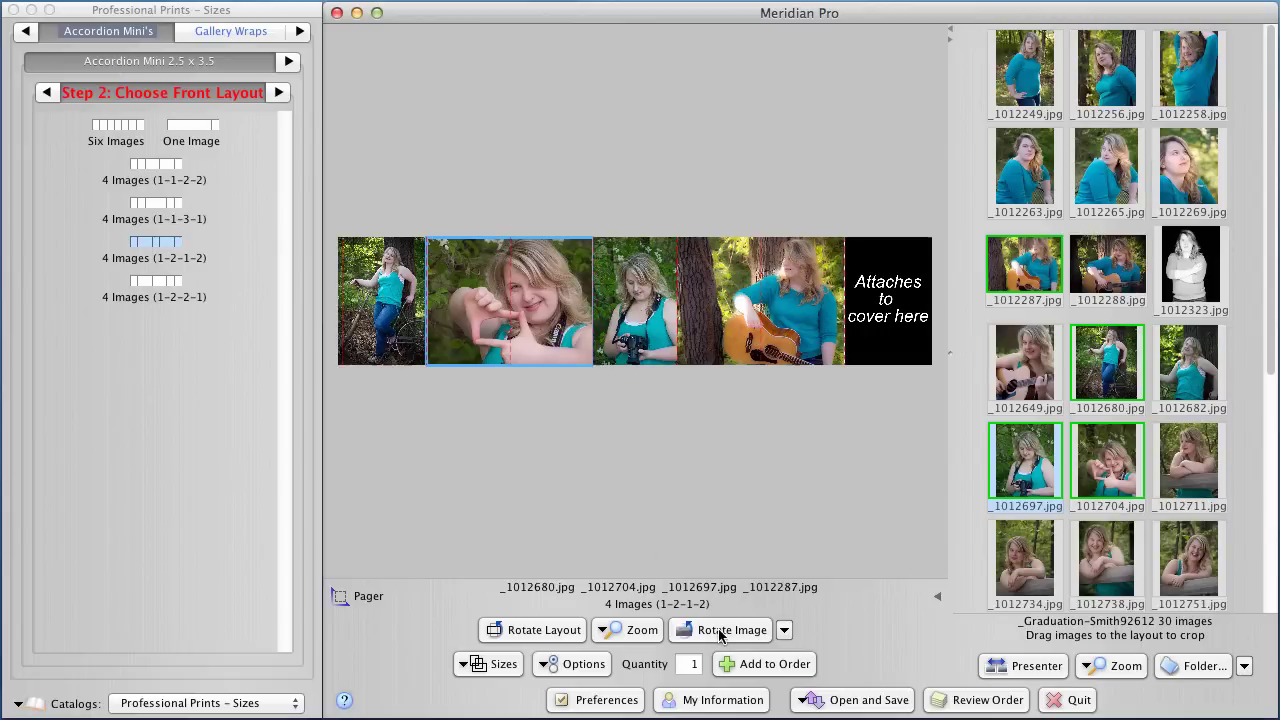
{"action": "left_click", "coordinate": [784, 629]}
{"action": "left_click_drag", "start_coordinate": [783, 663], "coordinate": [812, 655]}
{"action": "left_click", "coordinate": [837, 611]}
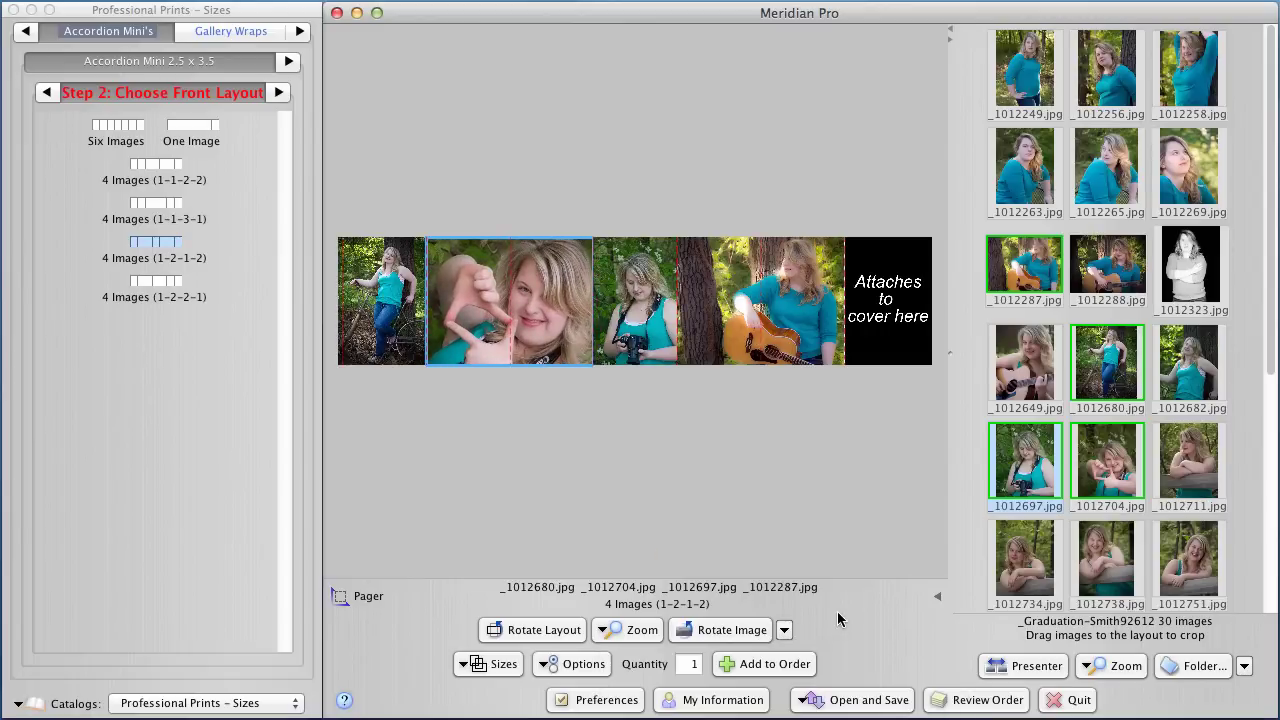
Zoom the photo to fill its slot and add the four-photo front to the order
{"action": "left_click", "coordinate": [632, 630]}
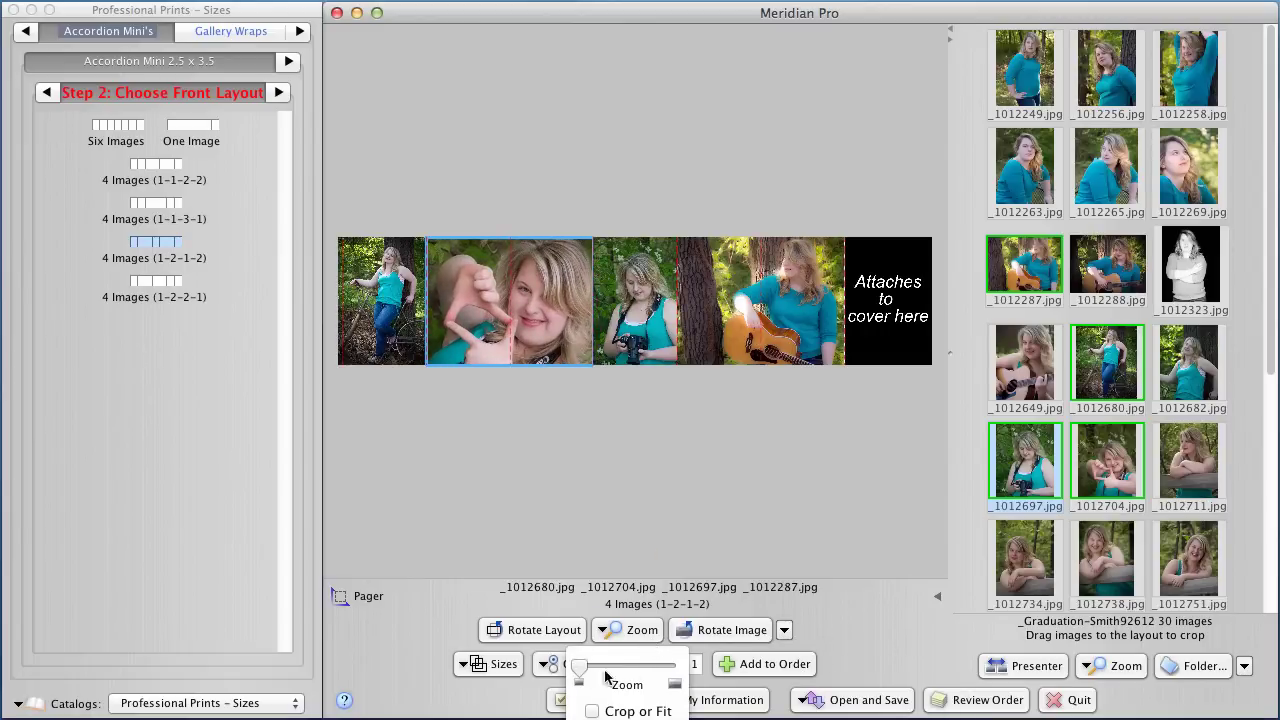
{"action": "left_click_drag", "start_coordinate": [582, 668], "coordinate": [591, 523]}
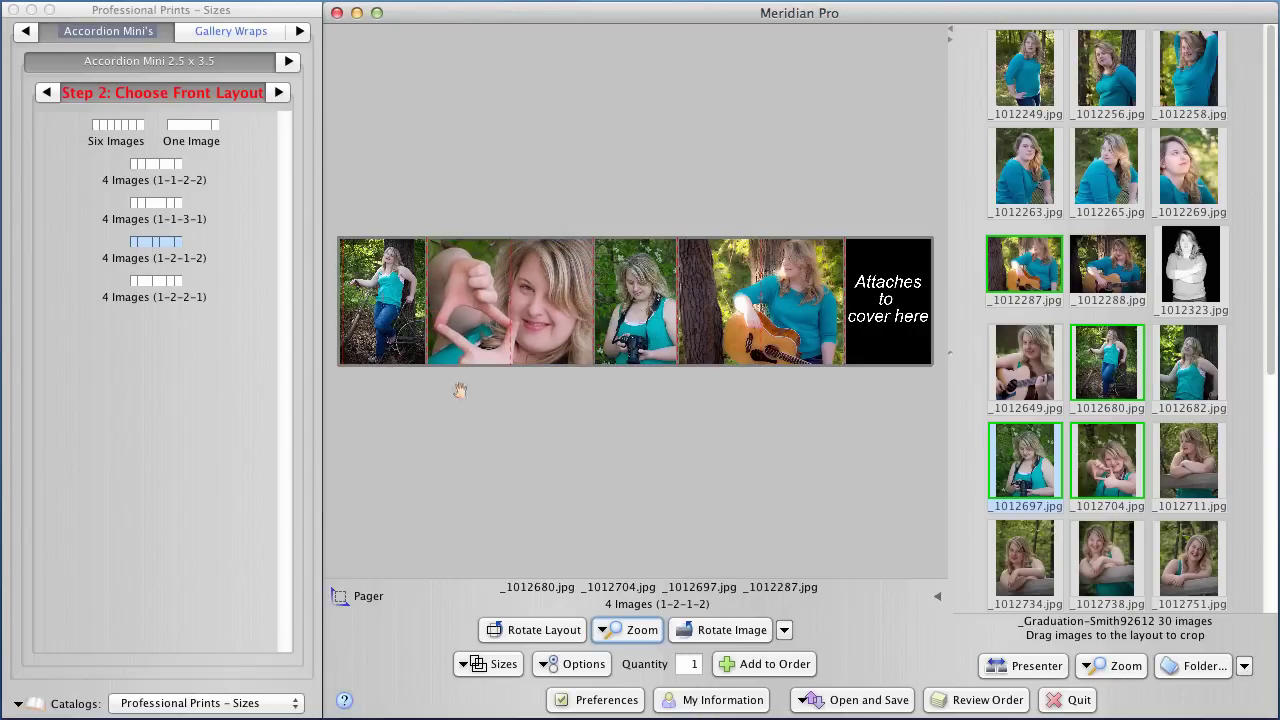
{"action": "left_click", "coordinate": [776, 664]}
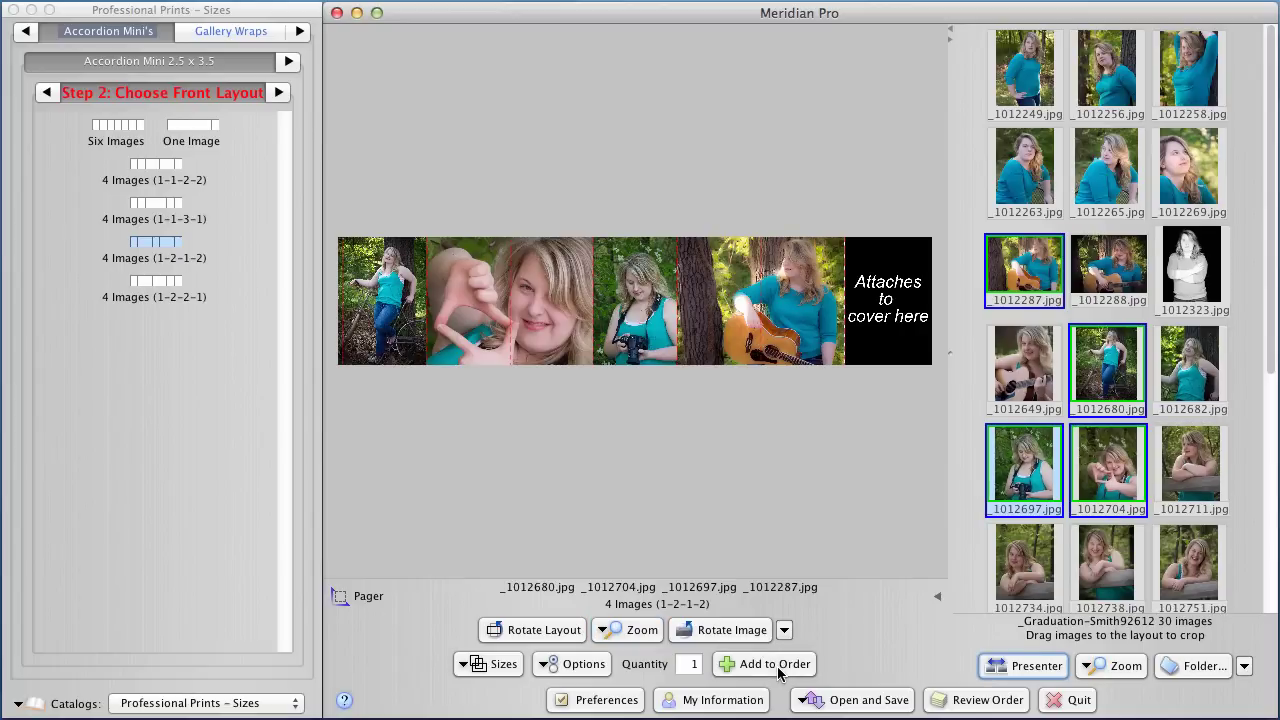
Switch to Step 3, pick the Six Images back layout, and clear its first four slots
{"action": "left_click", "coordinate": [279, 92]}
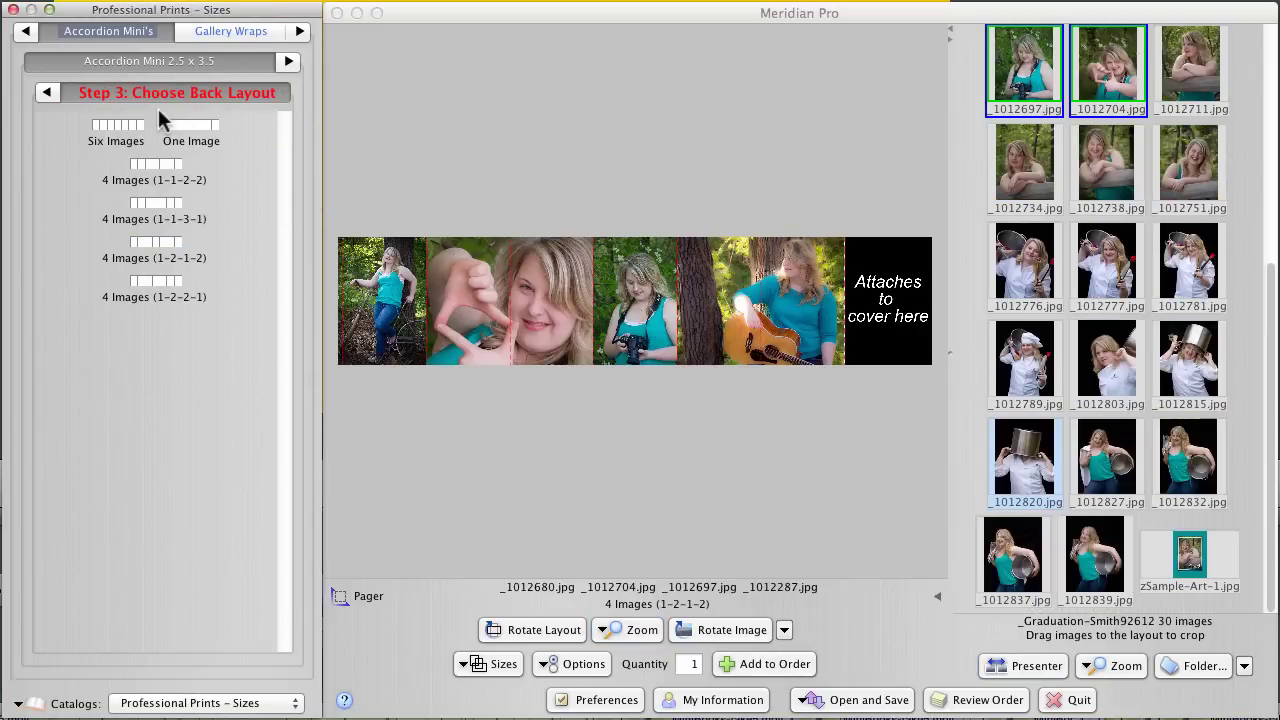
{"action": "left_click", "coordinate": [131, 128]}
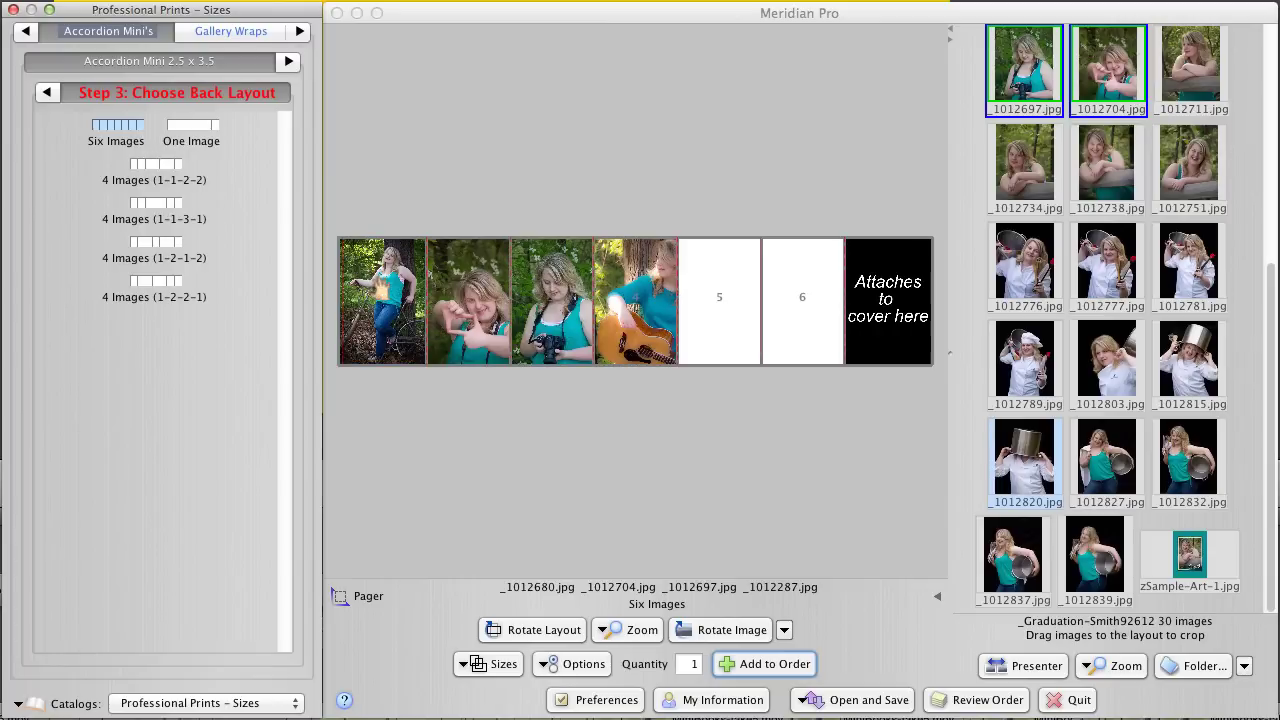
{"action": "left_click", "coordinate": [372, 288]}
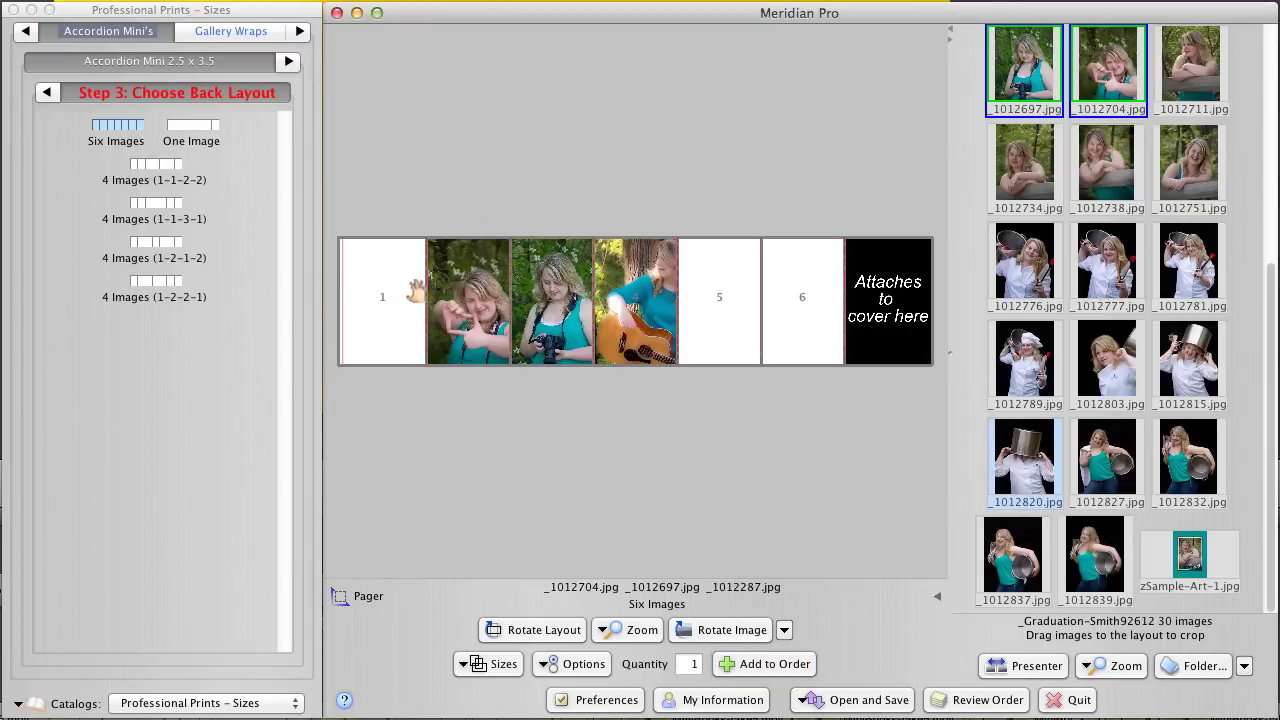
{"action": "left_click", "coordinate": [464, 292]}
{"action": "left_click", "coordinate": [532, 288]}
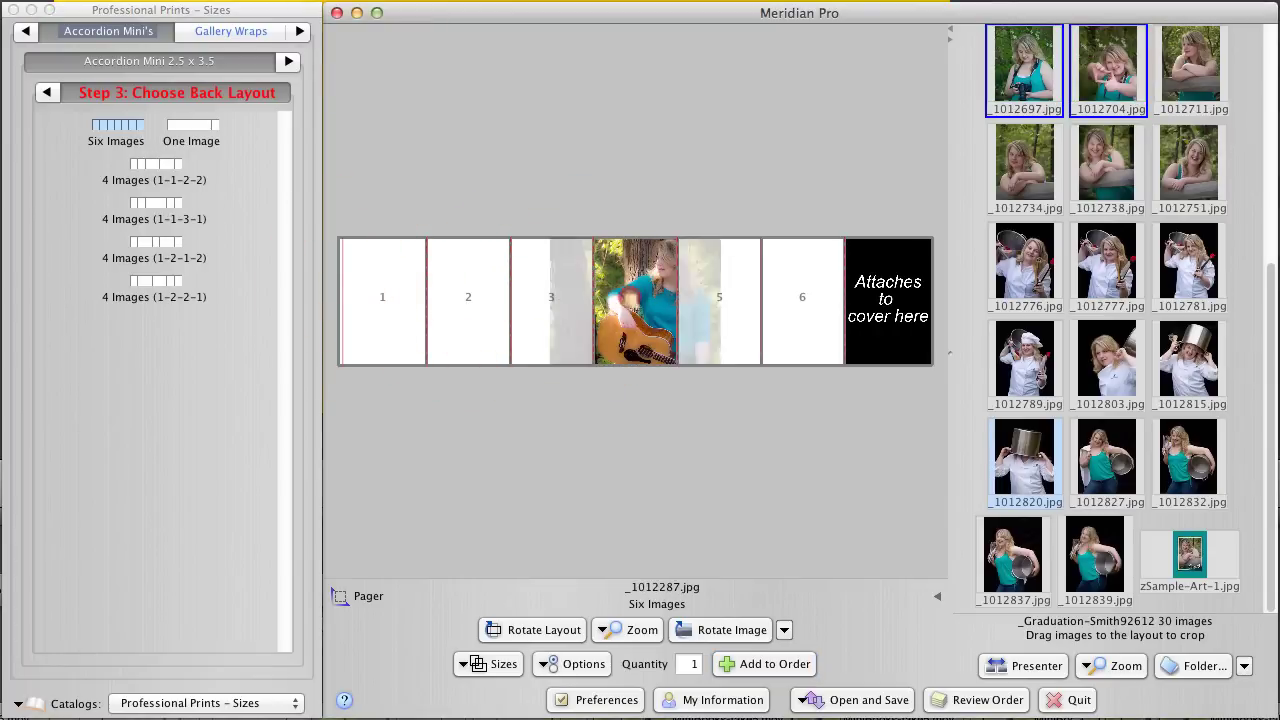
{"action": "left_click", "coordinate": [634, 288]}
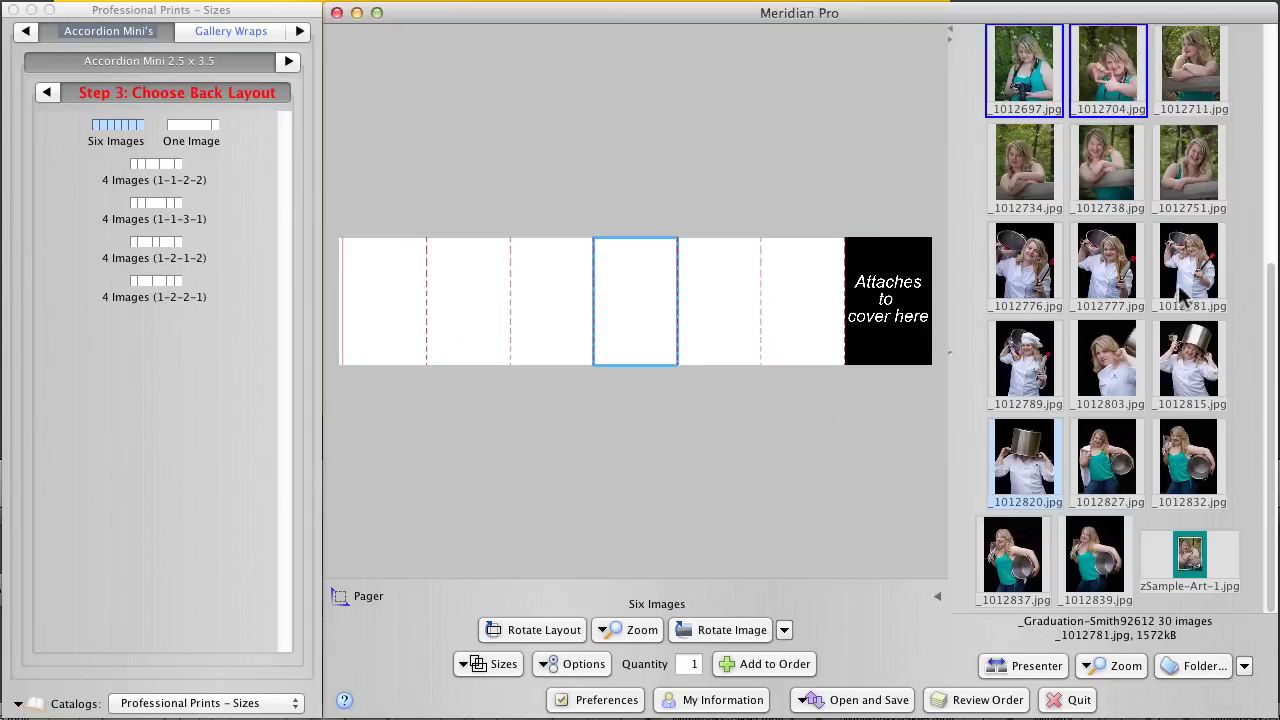
Fill the six back slots with _1012738, _1012777, _1012803, _1012815, _1012820 and _1012832, checking slot 4
{"action": "left_click", "coordinate": [1108, 268]}
{"action": "left_click", "coordinate": [1115, 168]}
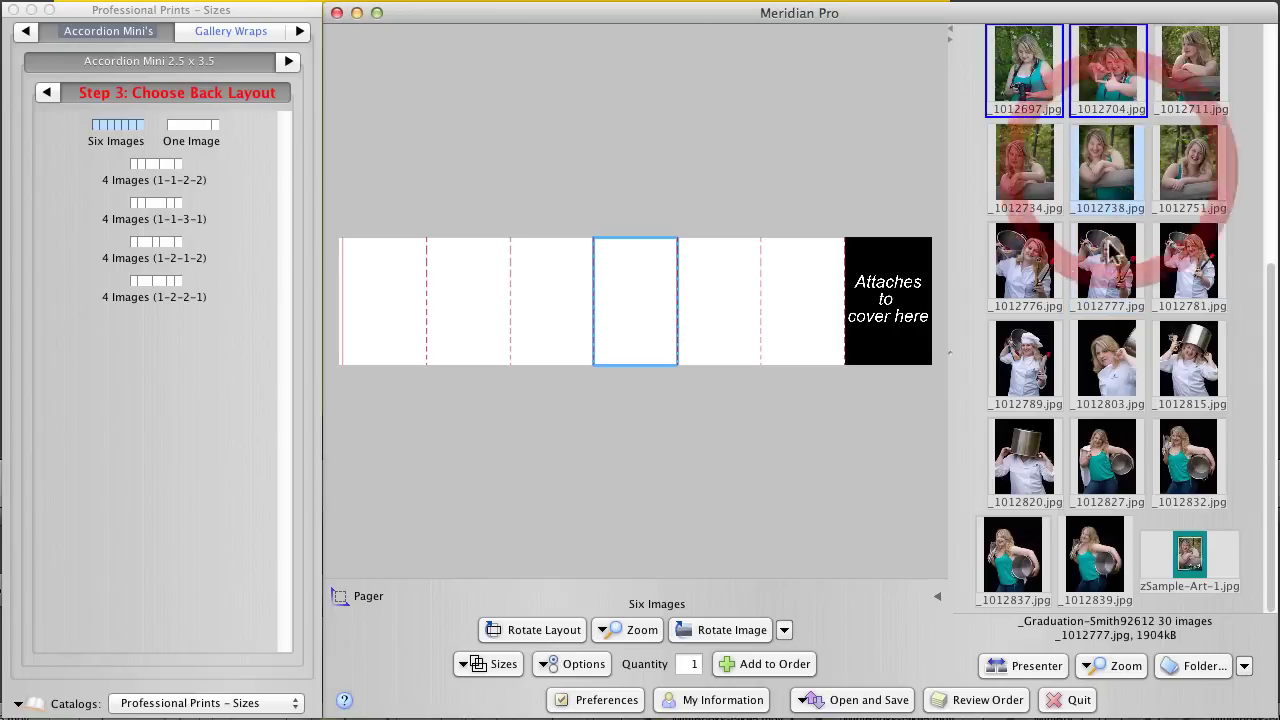
{"action": "left_click", "coordinate": [1107, 260]}
{"action": "left_click", "coordinate": [1106, 348]}
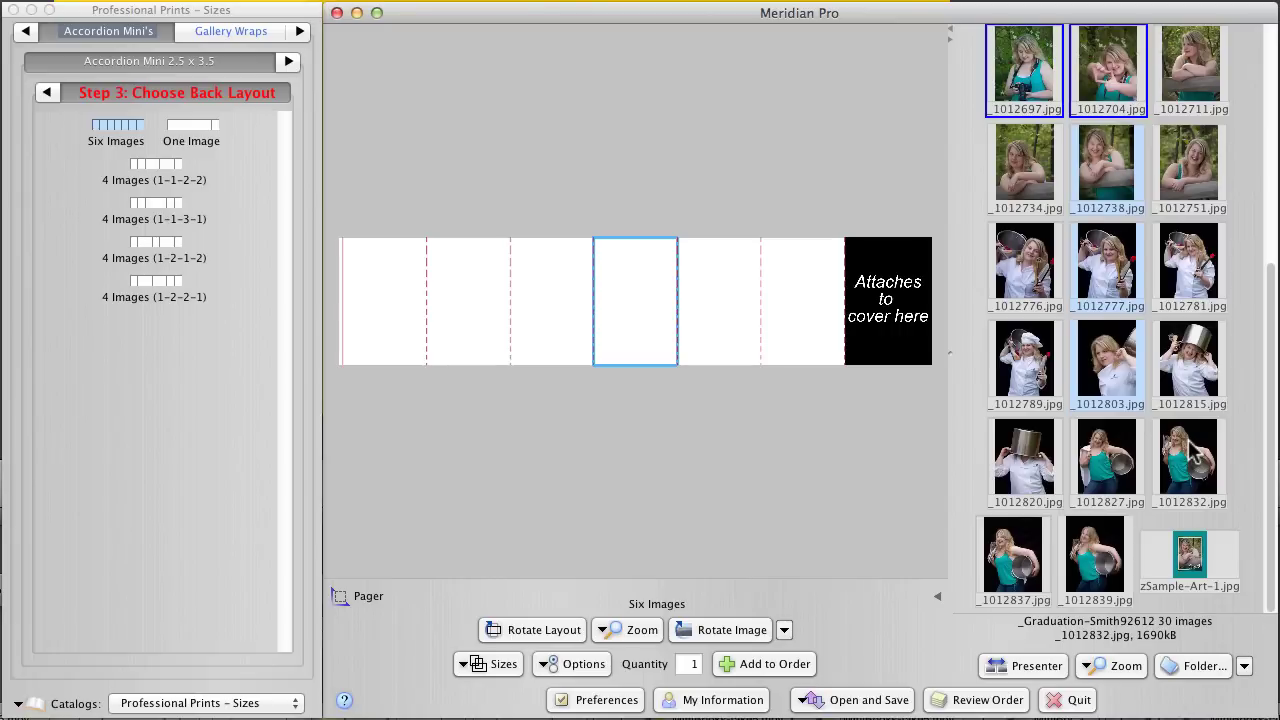
{"action": "left_click", "coordinate": [1190, 451]}
{"action": "left_click", "coordinate": [1195, 450]}
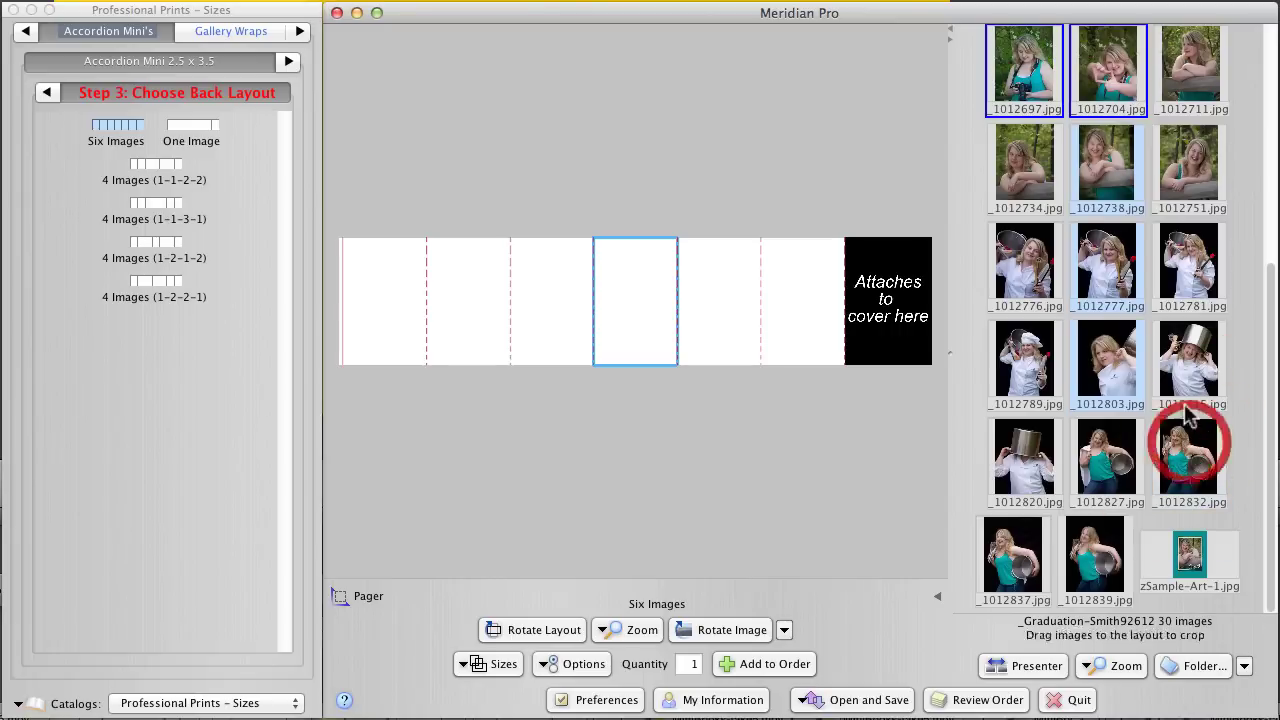
{"action": "left_click", "coordinate": [1190, 365]}
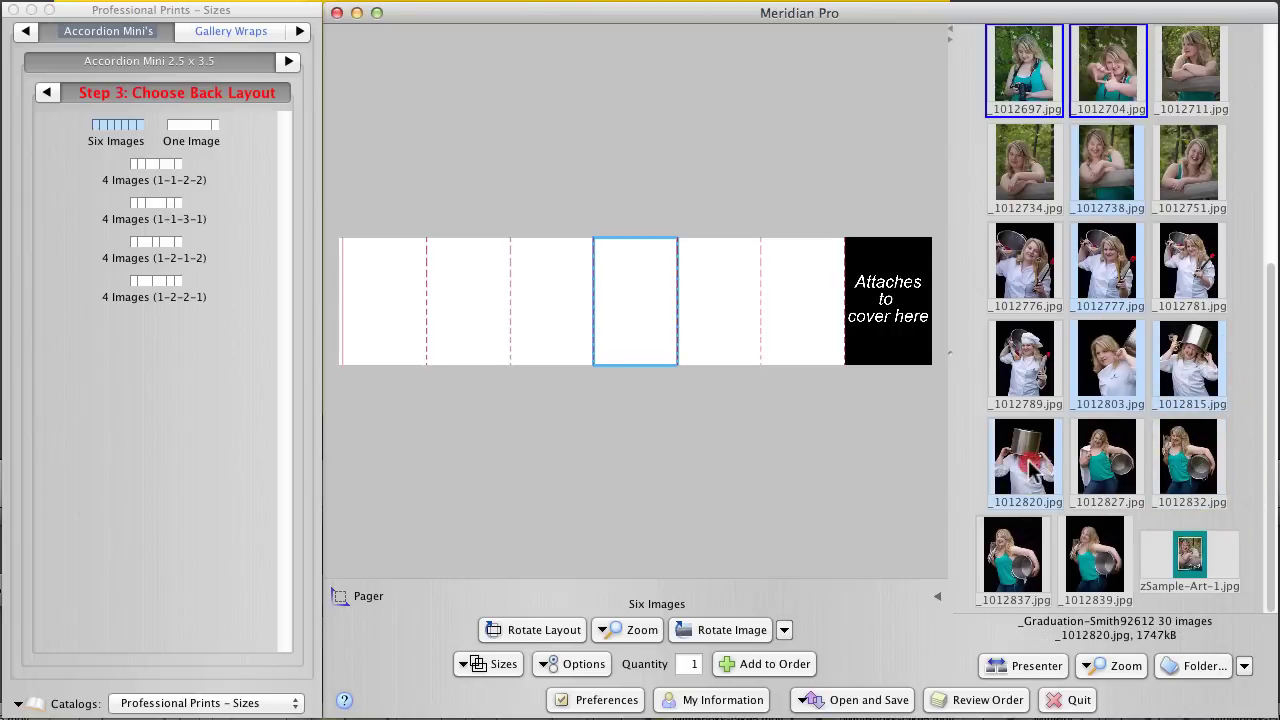
{"action": "left_click", "coordinate": [1030, 462]}
{"action": "left_click", "coordinate": [1192, 464]}
{"action": "left_click_drag", "start_coordinate": [1115, 205], "coordinate": [400, 290]}
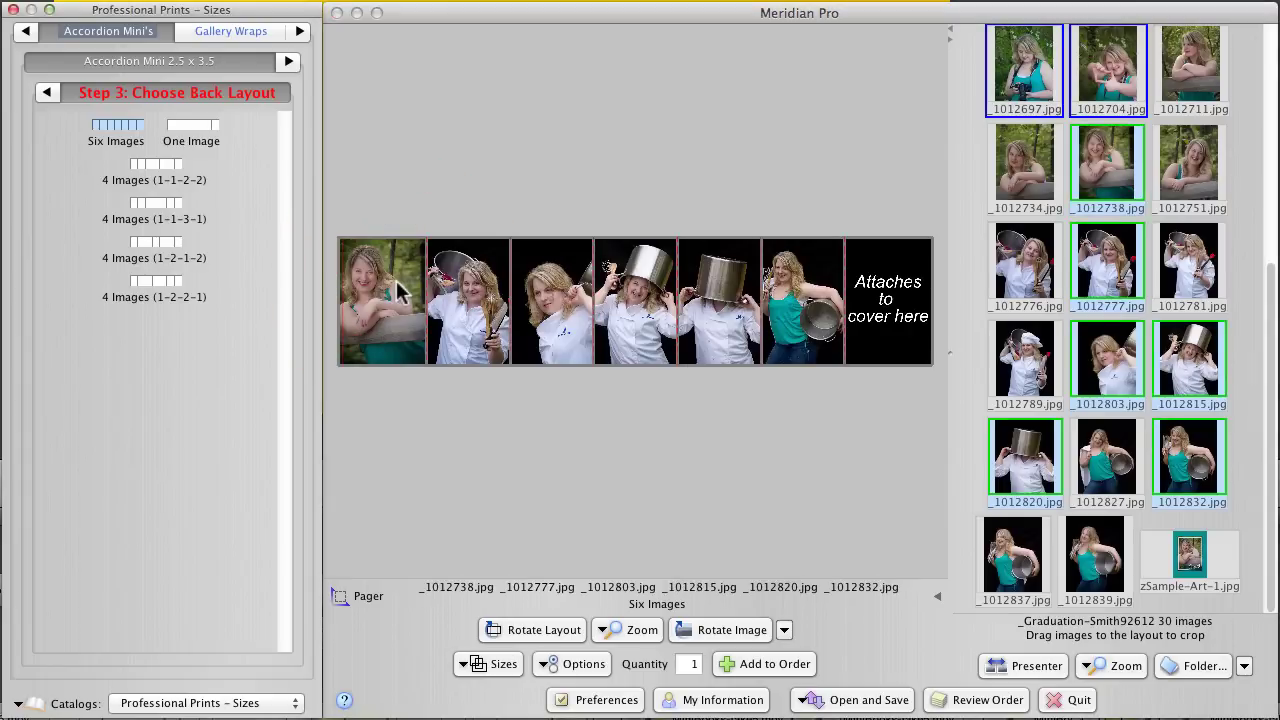
{"action": "double_click", "coordinate": [640, 292]}
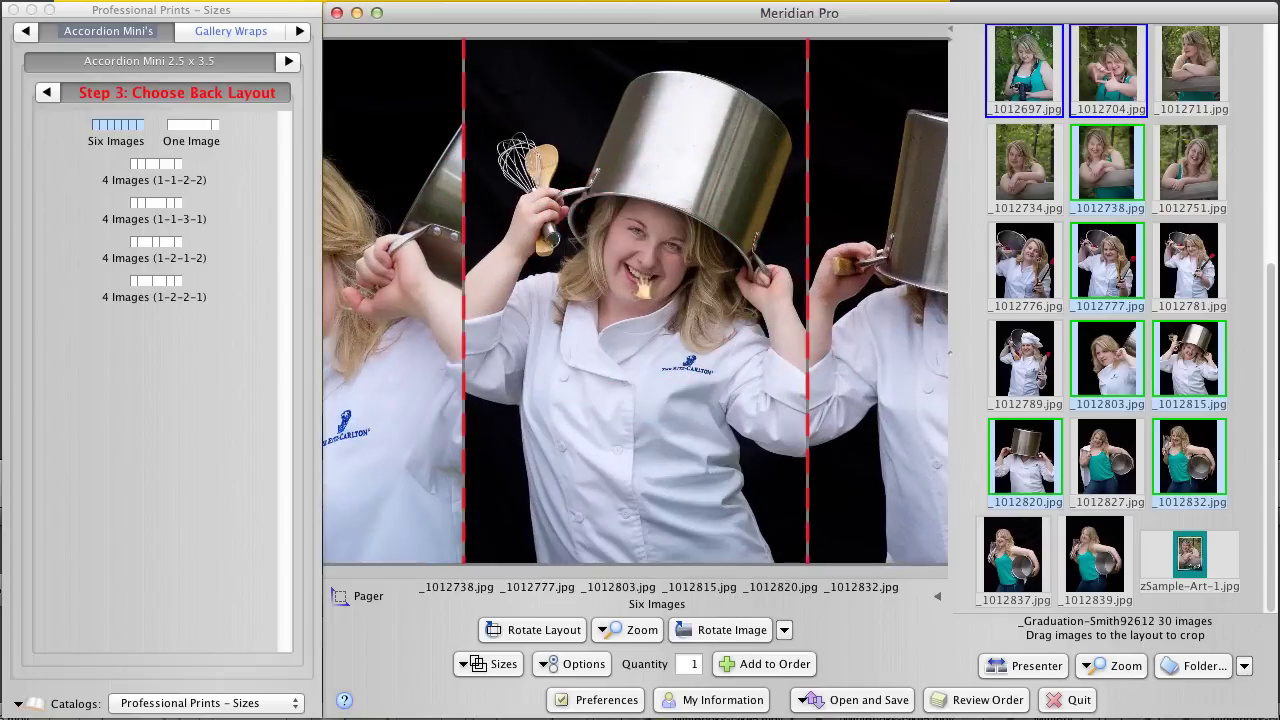
{"action": "double_click", "coordinate": [643, 288]}
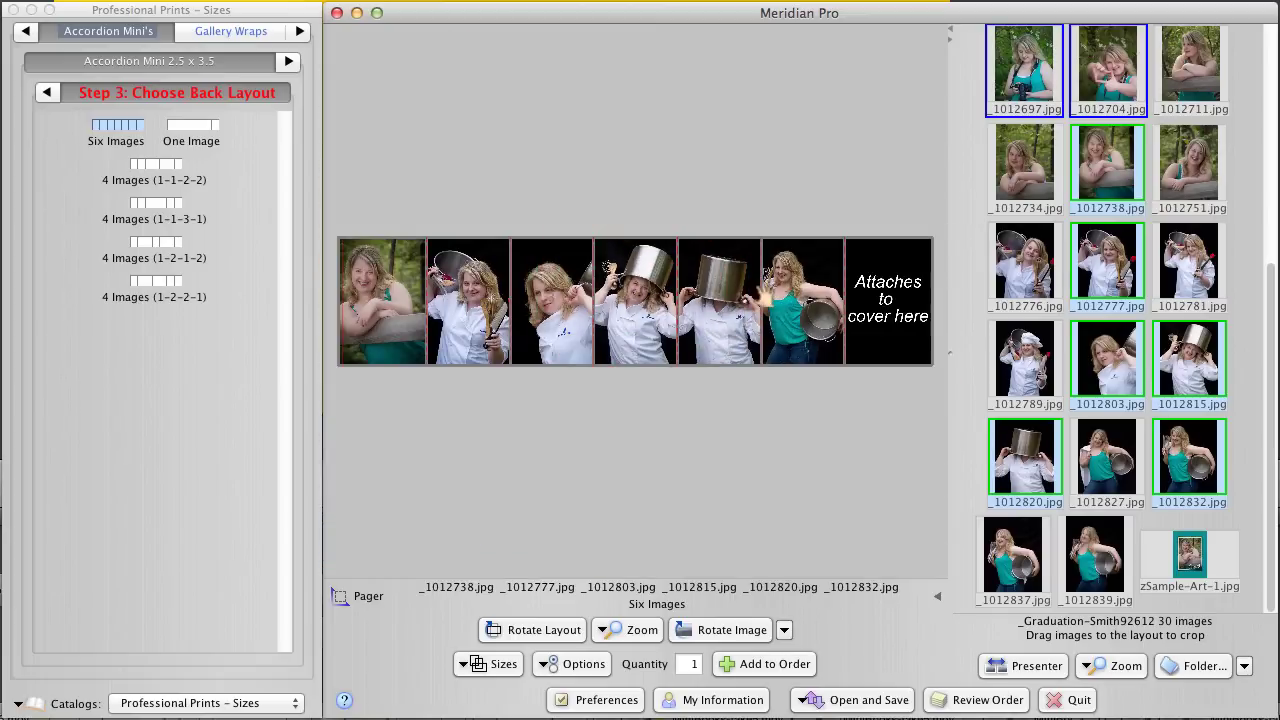
Add the six-image back, then review the three-print $22.94 order with a larger Shipping panel
{"action": "left_click", "coordinate": [771, 668]}
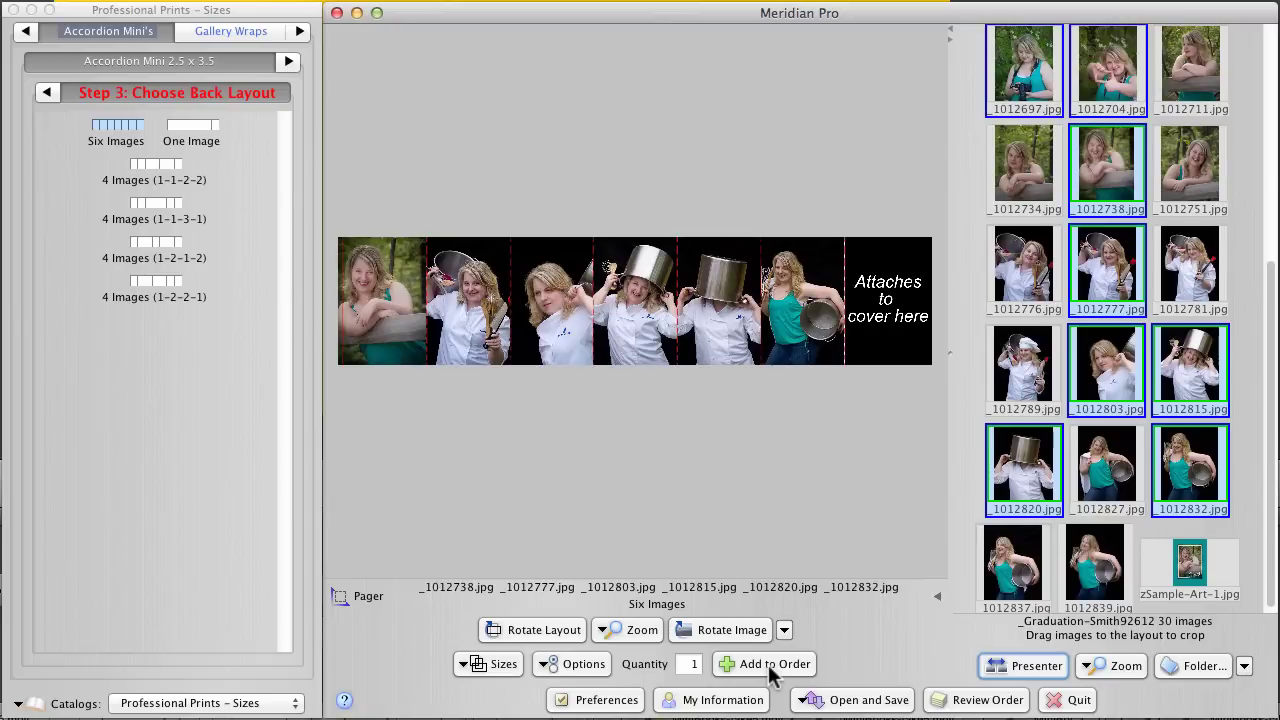
{"action": "left_click", "coordinate": [968, 703]}
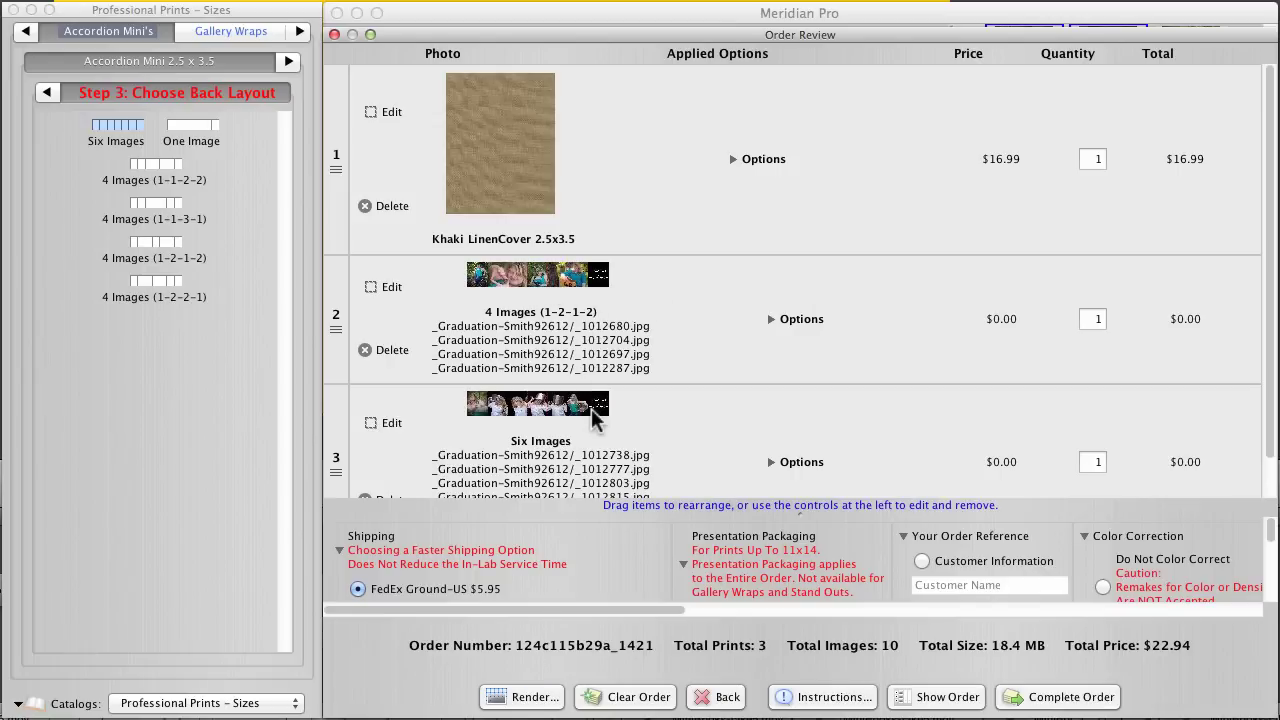
{"action": "scroll", "coordinate": [735, 440], "scroll_direction": "down", "scroll_amount": 2}
{"action": "scroll", "coordinate": [735, 440], "scroll_direction": "up", "scroll_amount": 2}
{"action": "left_click_drag", "start_coordinate": [790, 506], "coordinate": [791, 408]}
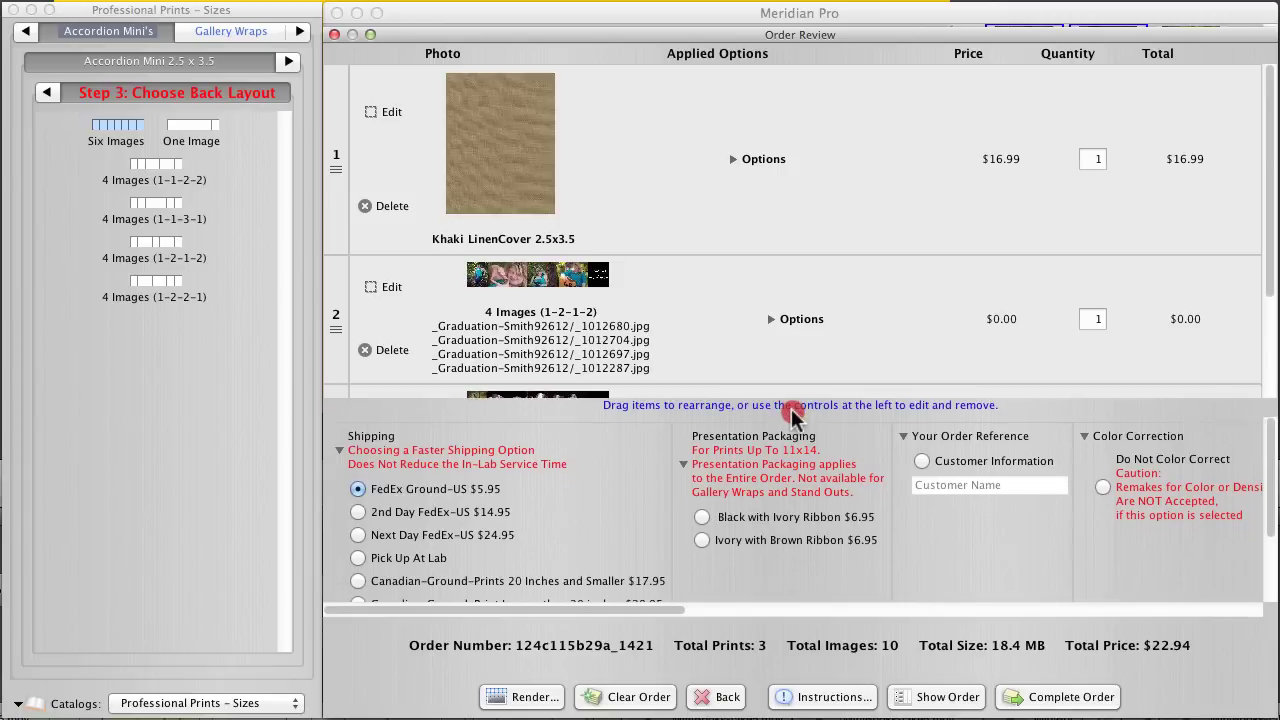
Check out, sending the order now via the Internet with payment on pickup at the lab
{"action": "left_click", "coordinate": [1068, 705]}
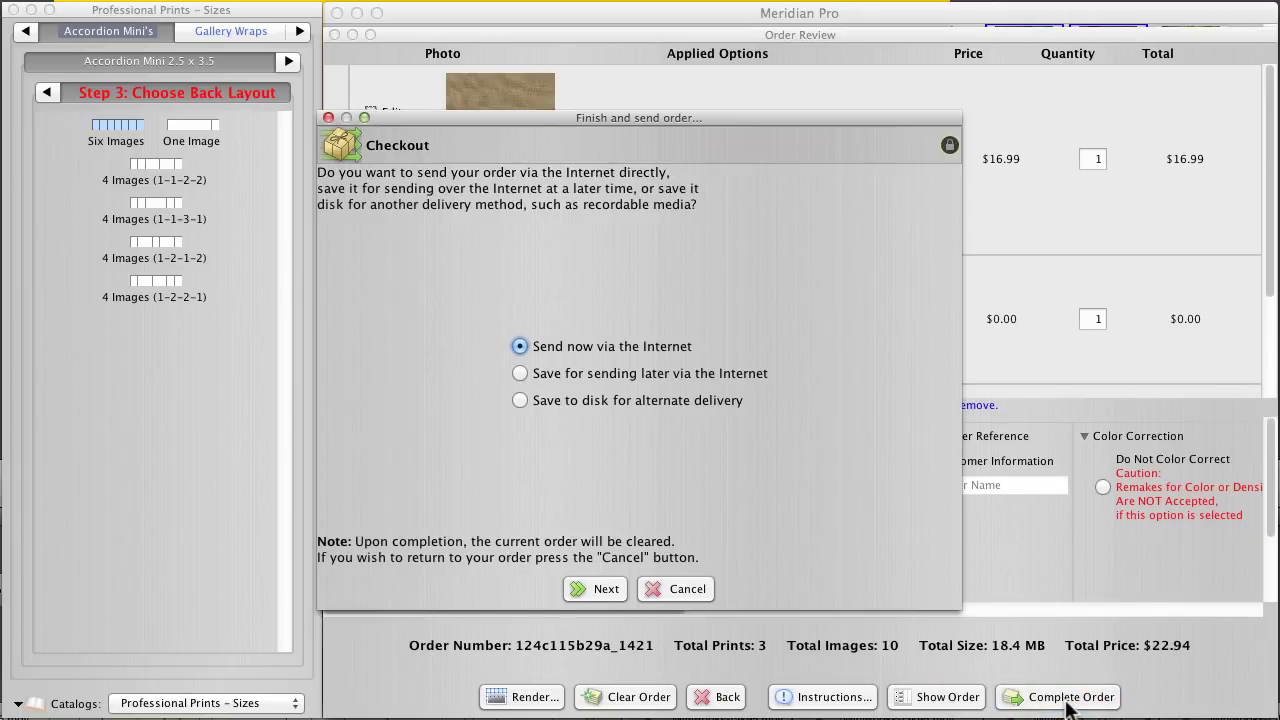
{"action": "left_click", "coordinate": [594, 589]}
{"action": "left_click", "coordinate": [596, 379]}
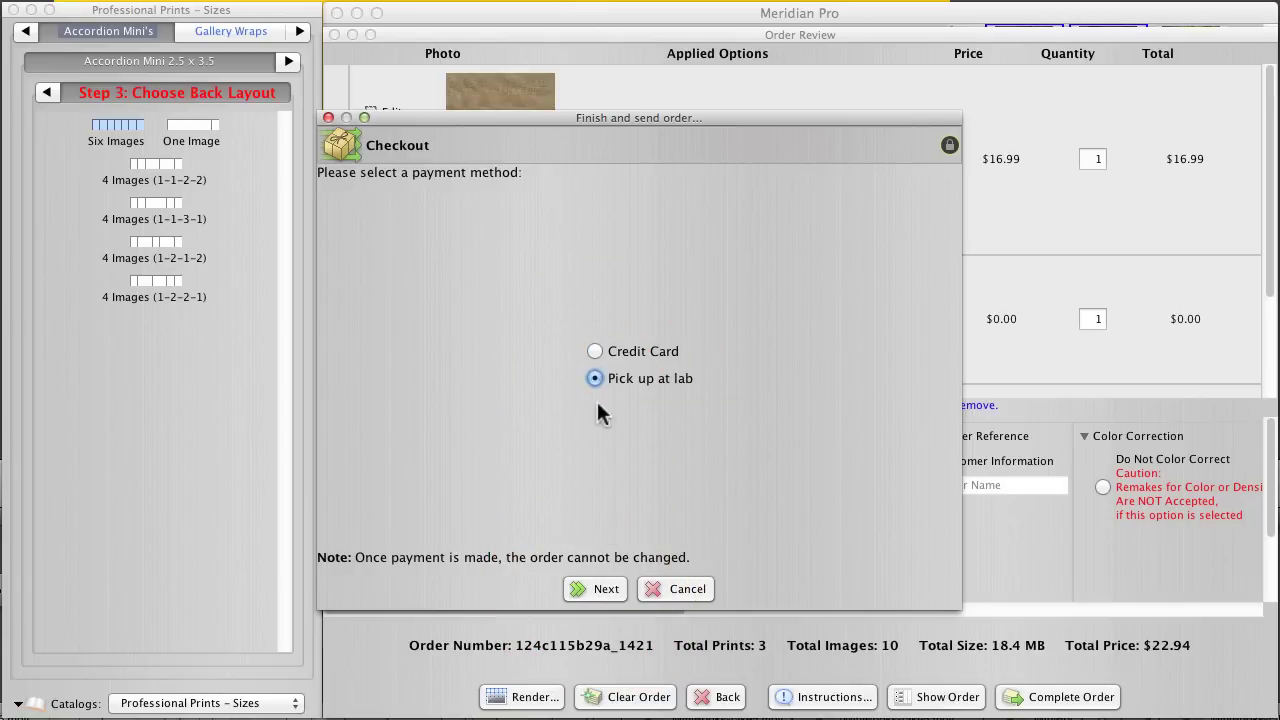
{"action": "left_click", "coordinate": [608, 590]}
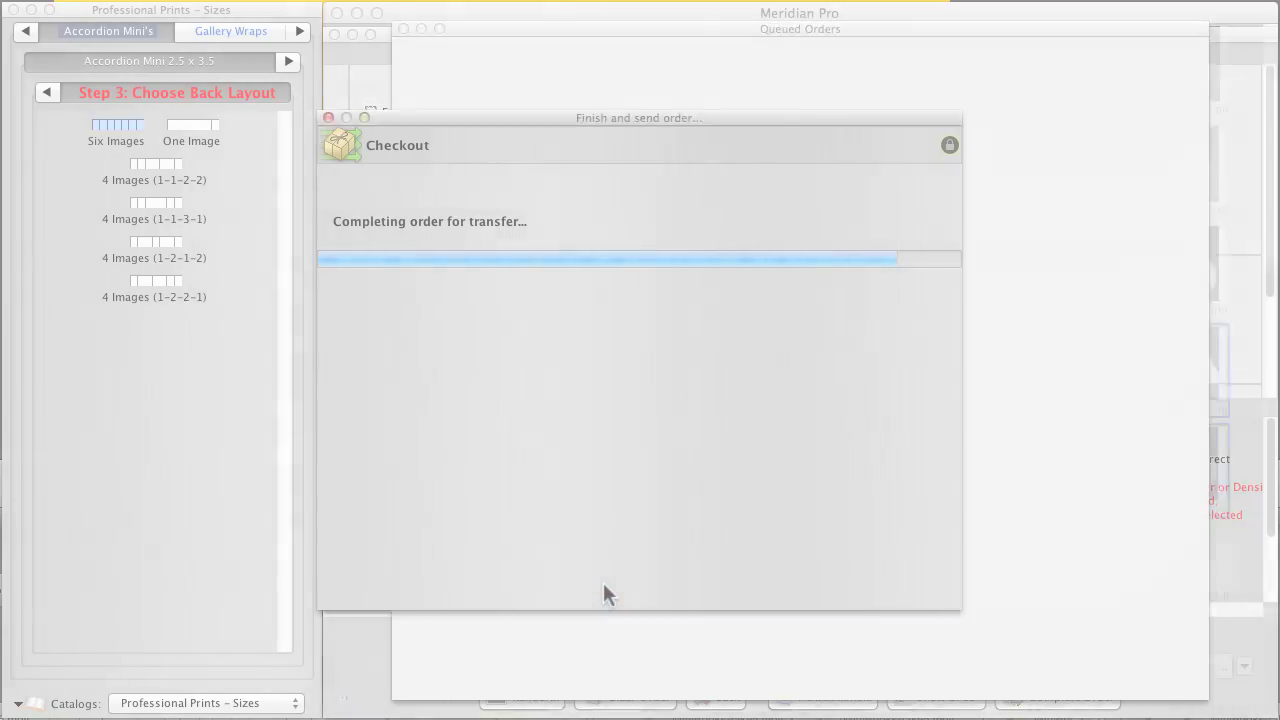